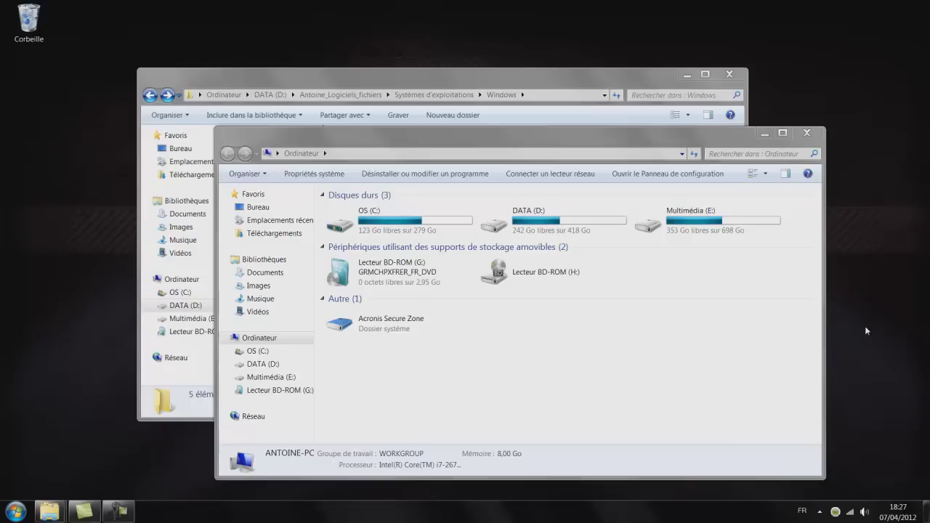
Step: Open BD-ROM drive G: to view the Windows 7 disc's files and move the window clear of the one behind
left_click(400, 273)
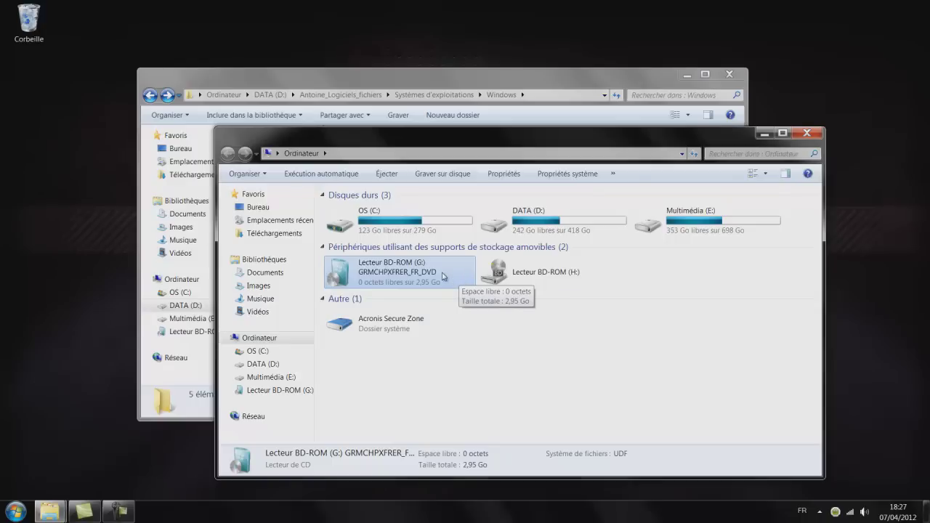
right_click(415, 275)
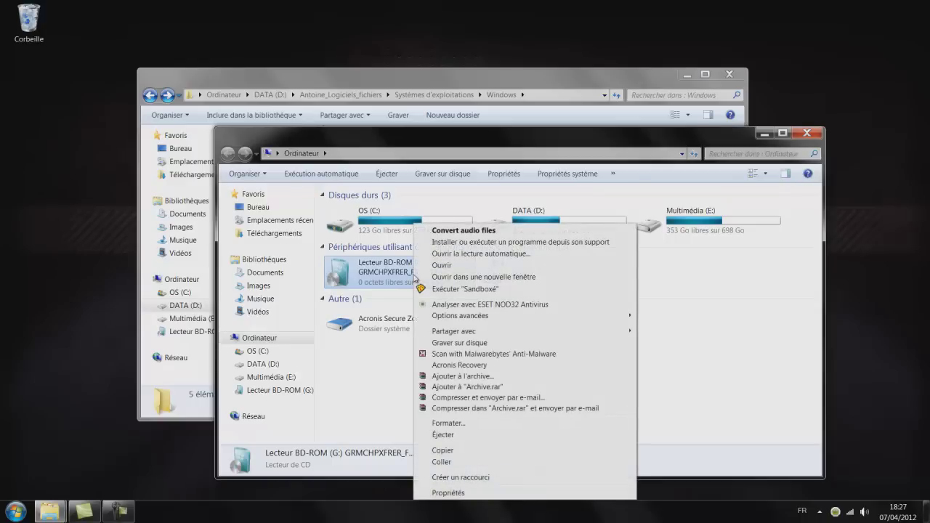
left_click(441, 266)
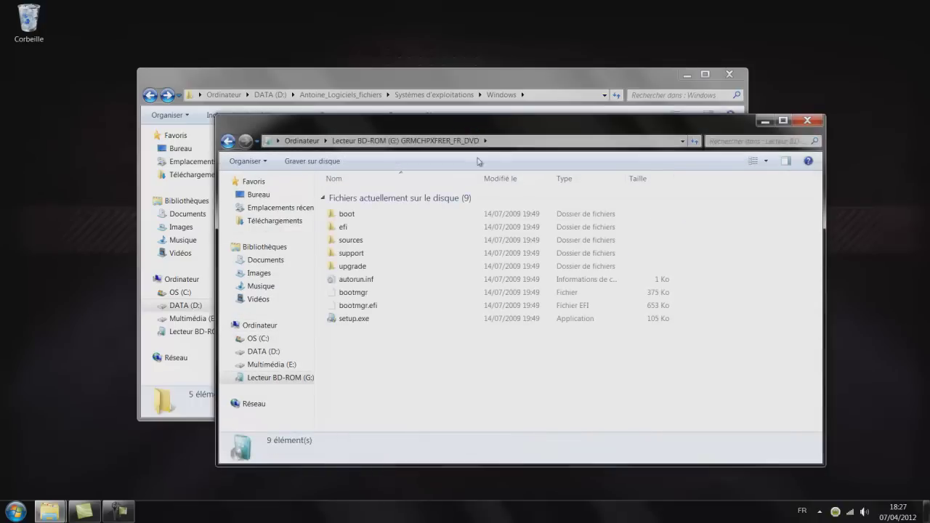
left_click_drag(413, 122, 494, 130)
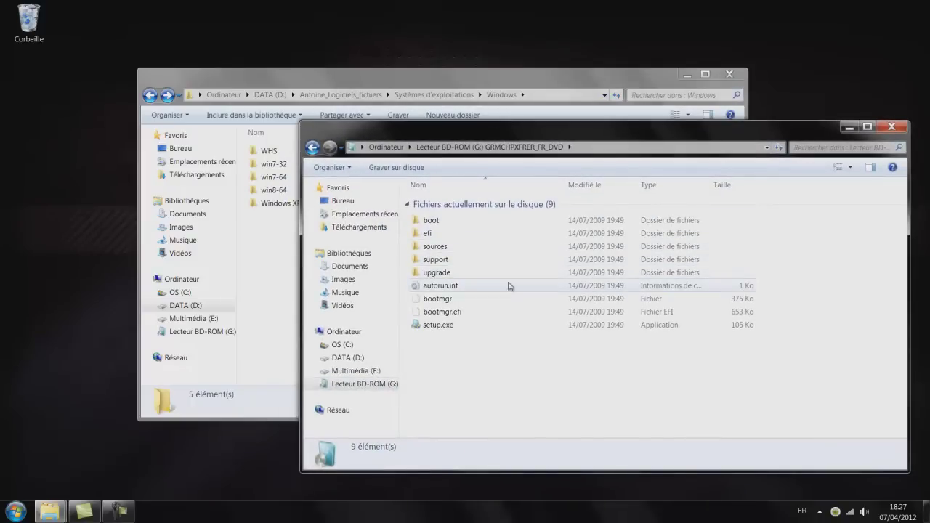
left_click(305, 222)
left_click(787, 390)
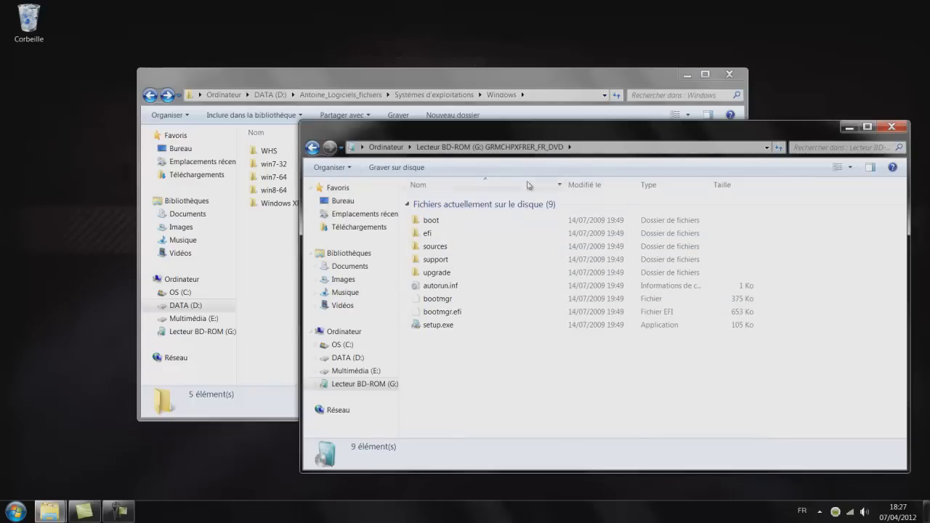
Step: Return to Ordinateur, copy drive G: and bring up the desktop's paste options without pasting
left_click(312, 149)
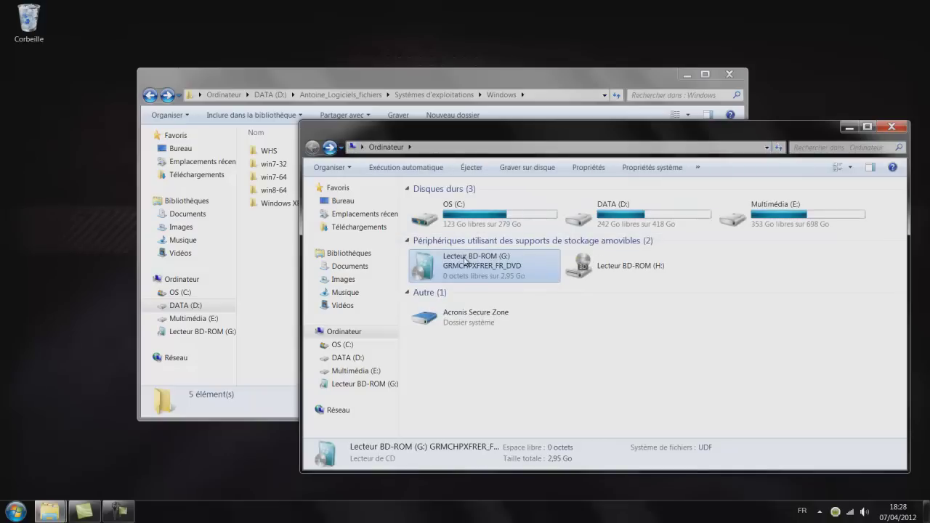
right_click(465, 260)
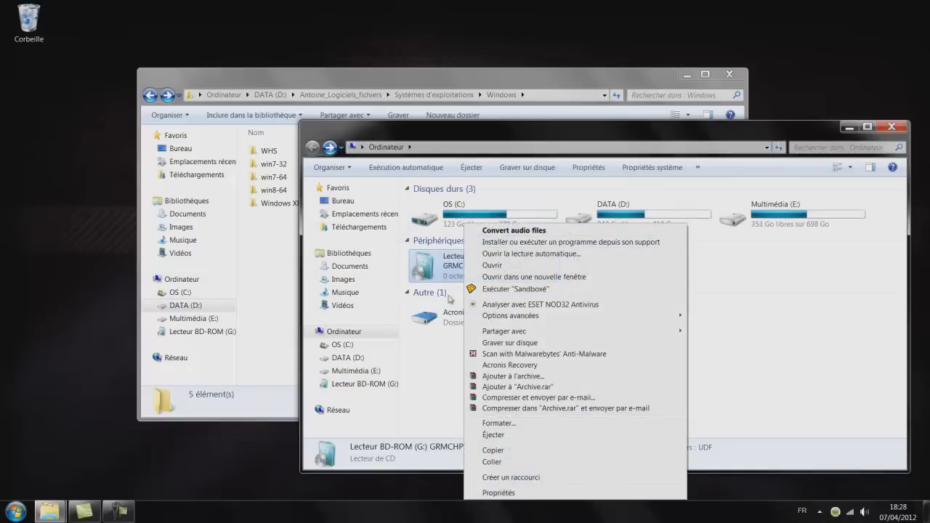
left_click(508, 450)
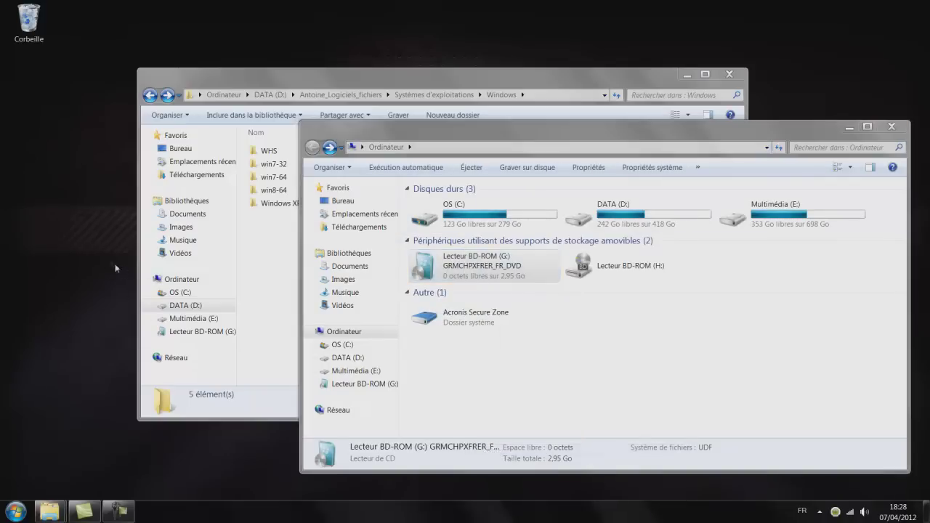
right_click(122, 266)
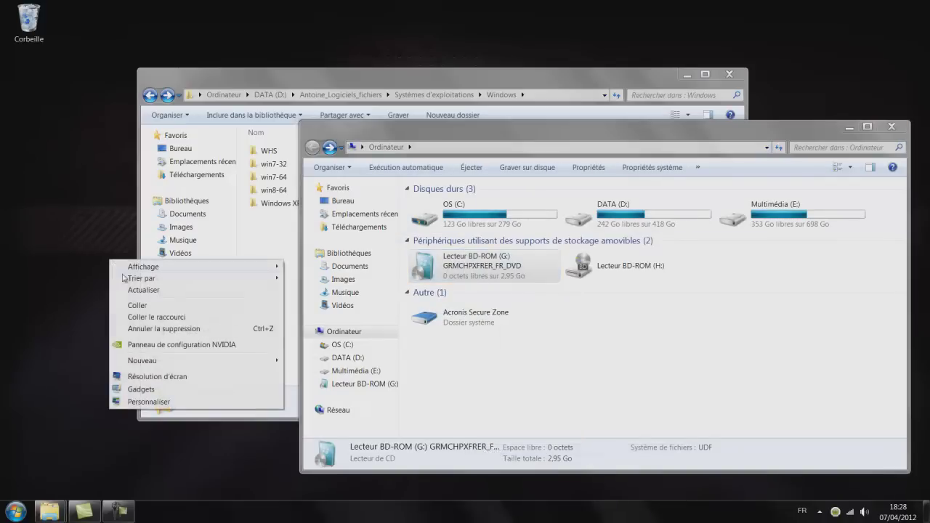
left_click(467, 373)
Step: Open the sources folder on drive G: and copy ei.cfg from it to the desktop
left_click(479, 277)
right_click(513, 284)
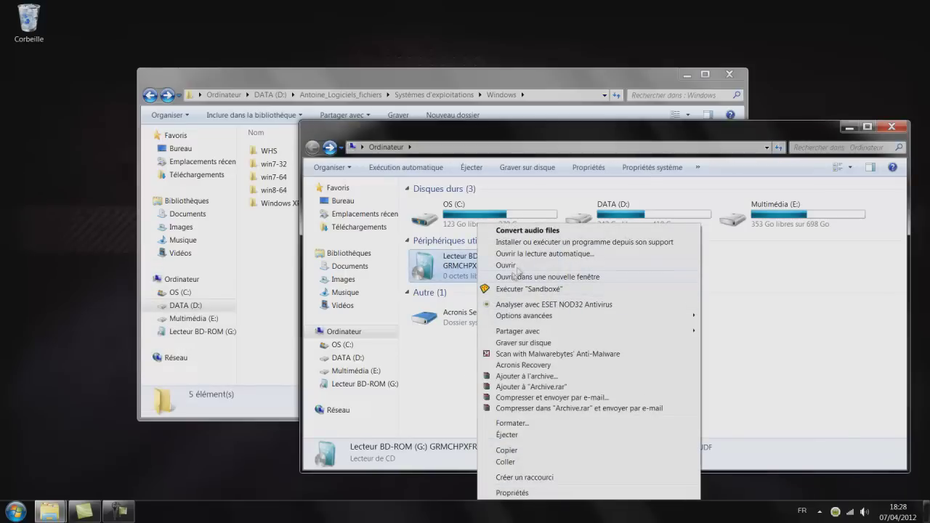
left_click(518, 273)
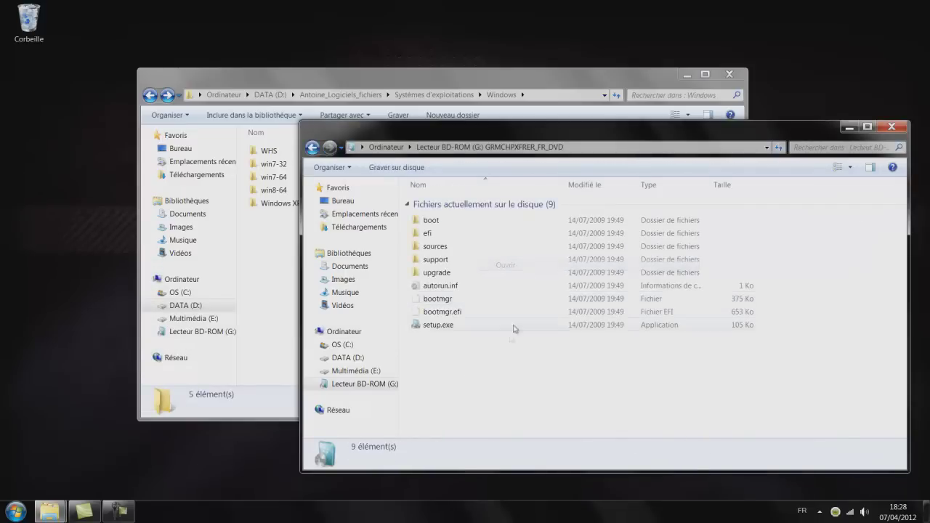
double_click(457, 249)
left_click(469, 287)
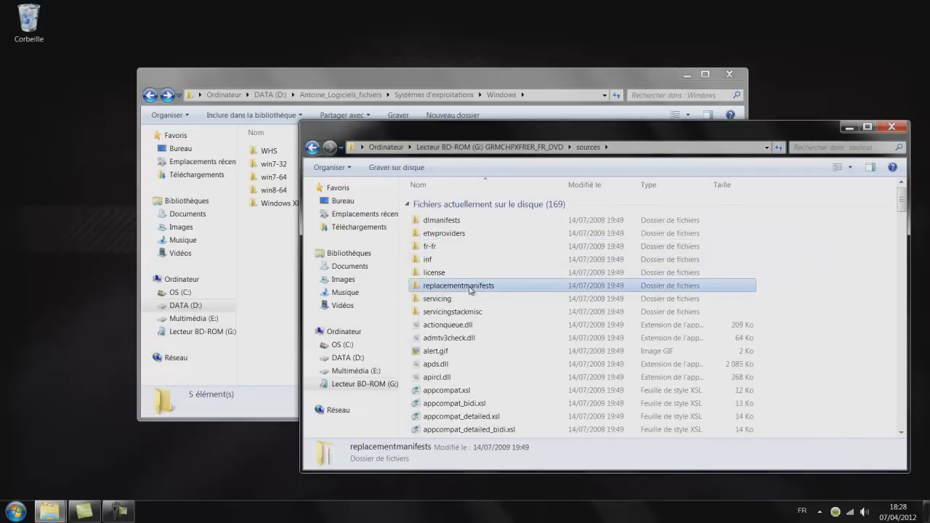
key("e")
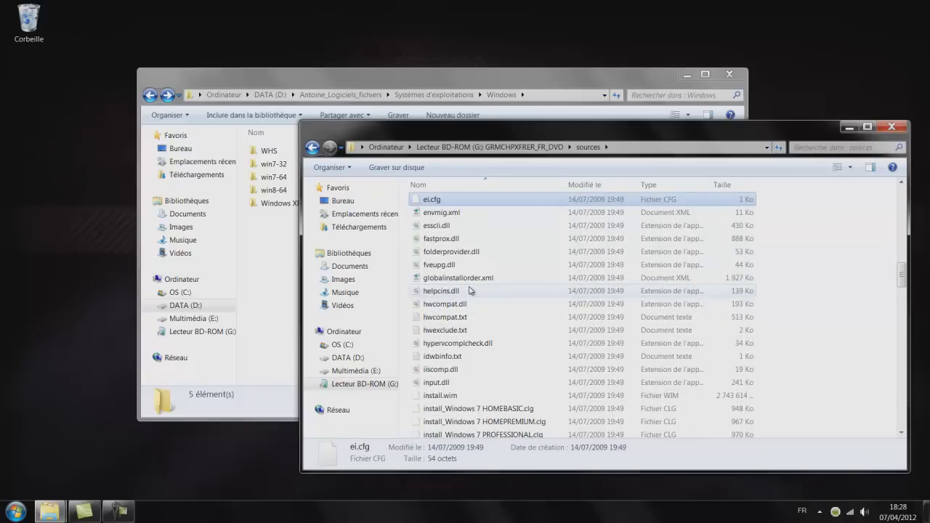
left_click_drag(454, 208, 70, 221)
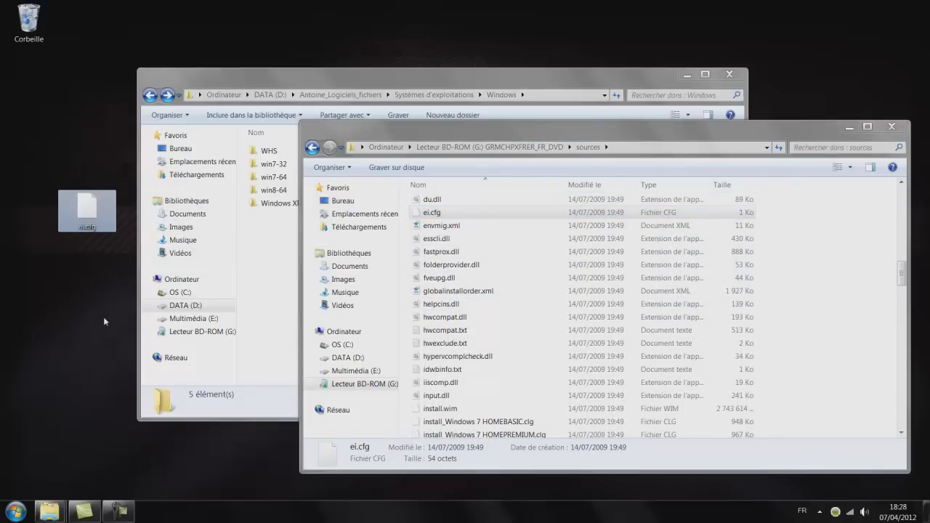
Step: Open the desktop copy of ei.cfg in Notepad++ and move the editor window off the desktop file
right_click(103, 195)
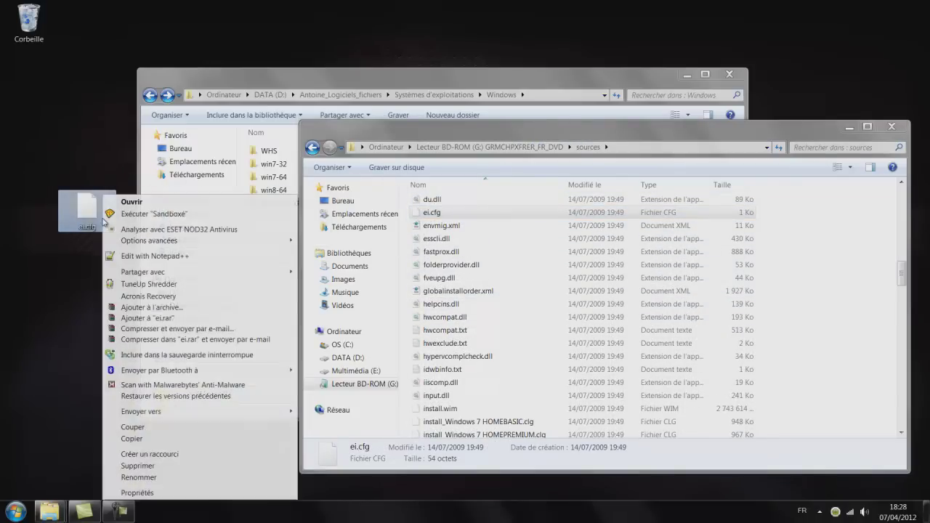
left_click(149, 256)
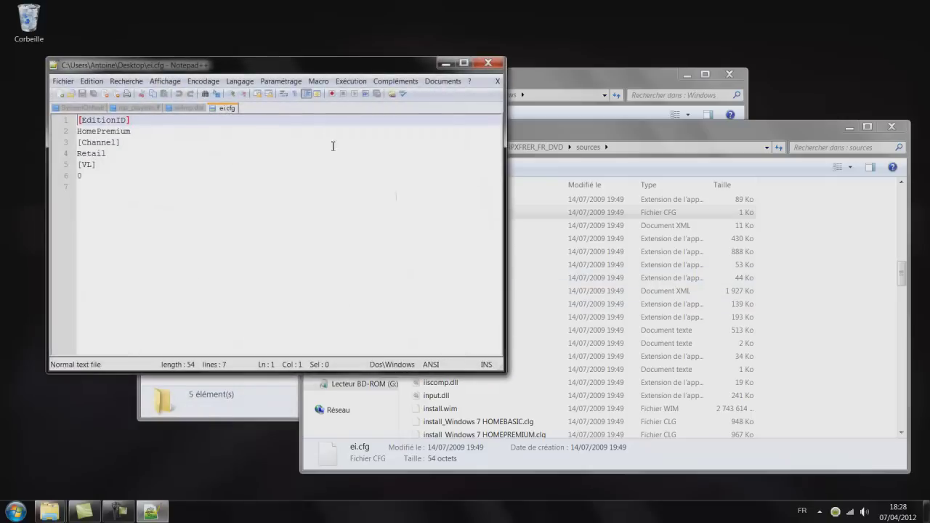
left_click_drag(324, 71, 535, 85)
Step: Highlight the HomePremium value under EditionID in ei.cfg and close the editor without changes
double_click(371, 153)
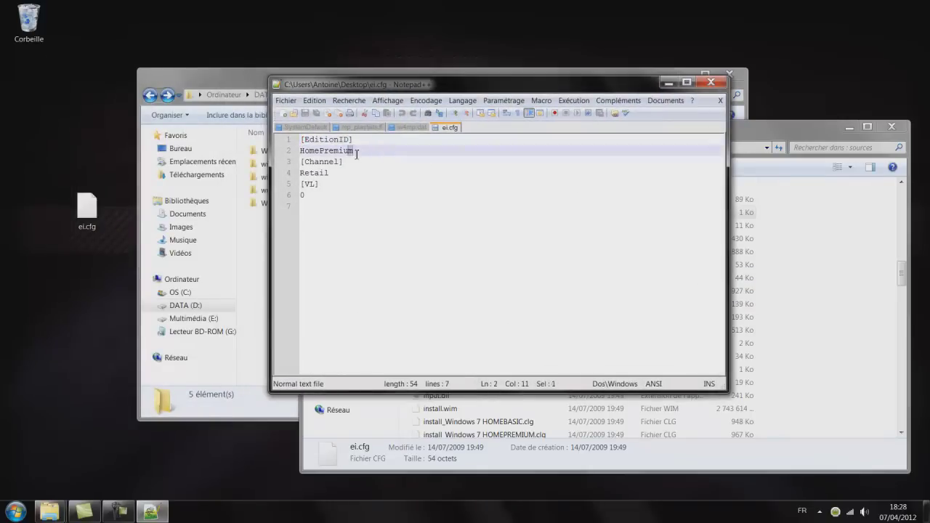
left_click(380, 151)
left_click_drag(372, 151, 293, 152)
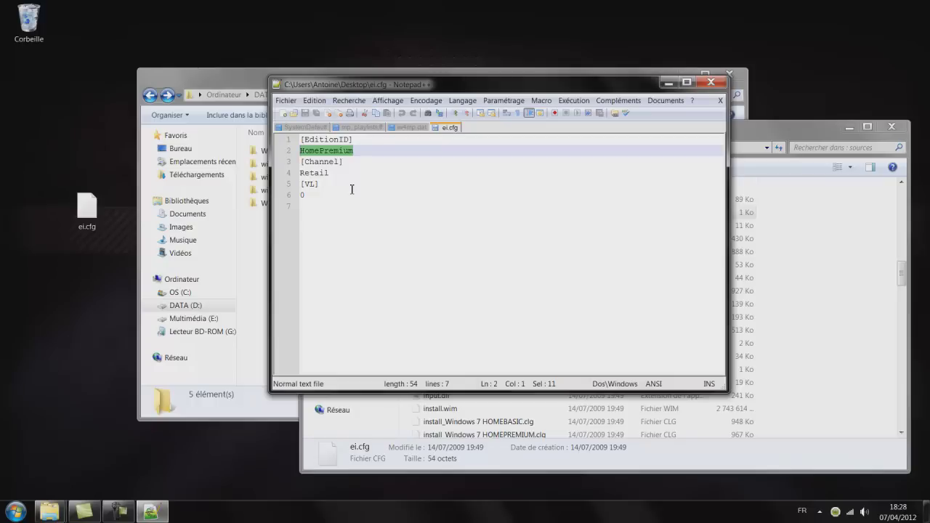
left_click(377, 153)
left_click_drag(377, 153, 298, 151)
left_click(711, 82)
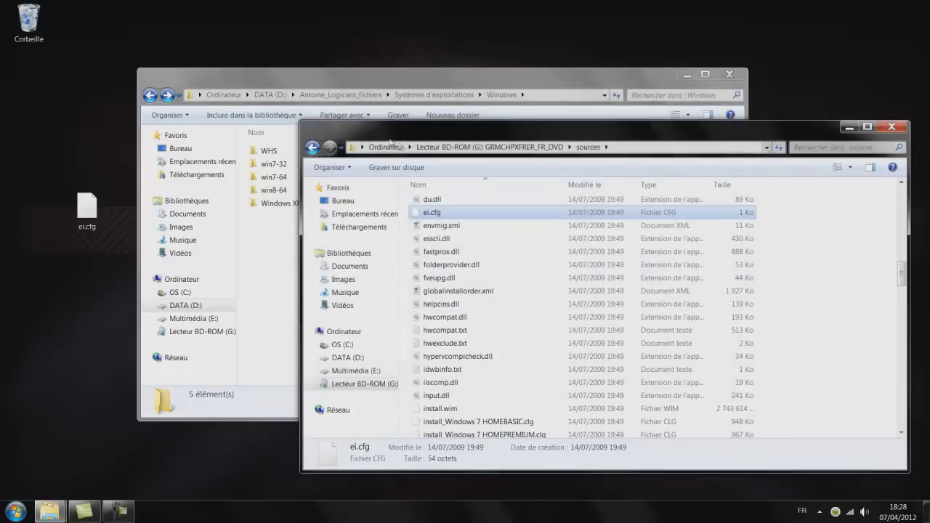
Step: Return the disc window to Ordinateur, and find envmig.xml in the sources folder of win7-64 in the other window
left_click(312, 147)
left_click(313, 146)
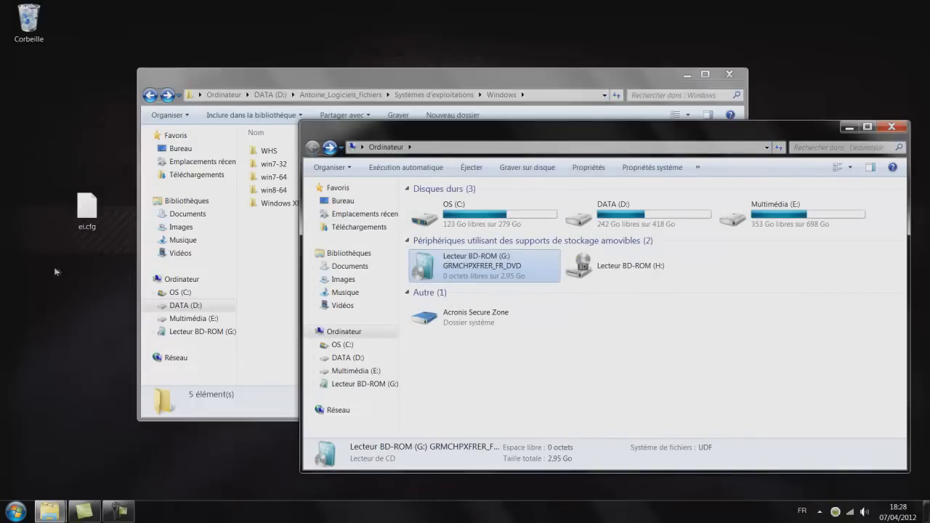
left_click(275, 232)
double_click(275, 176)
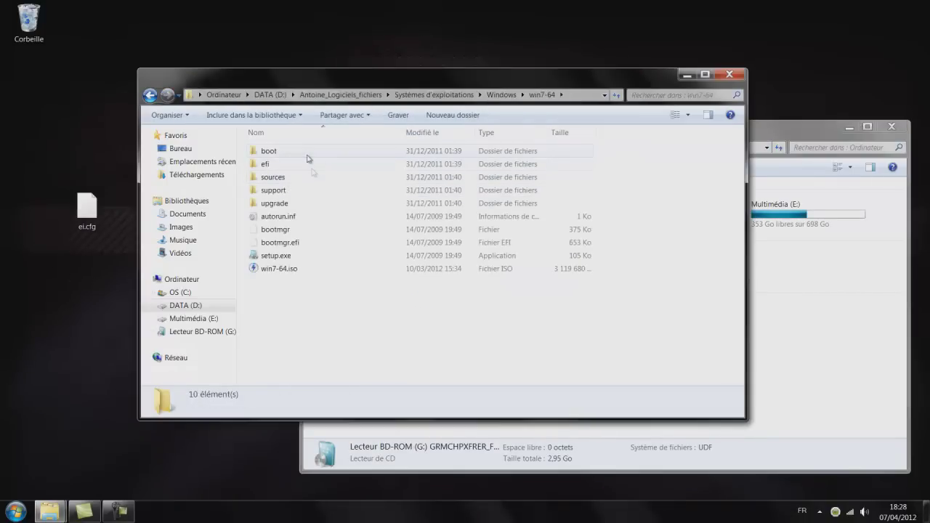
double_click(273, 177)
type("env")
scroll(285, 181, "up", 2)
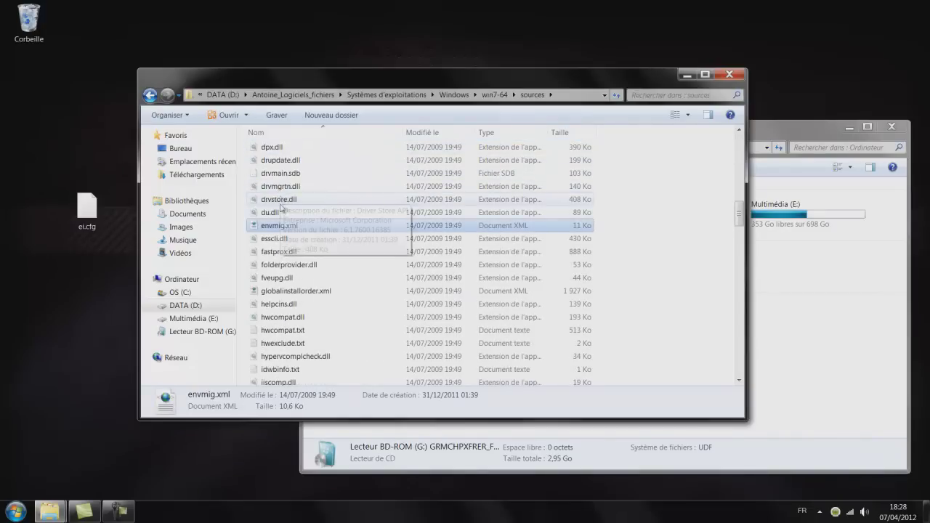
Step: Move the desktop copy of ei.cfg to the Recycle Bin
left_click(101, 211)
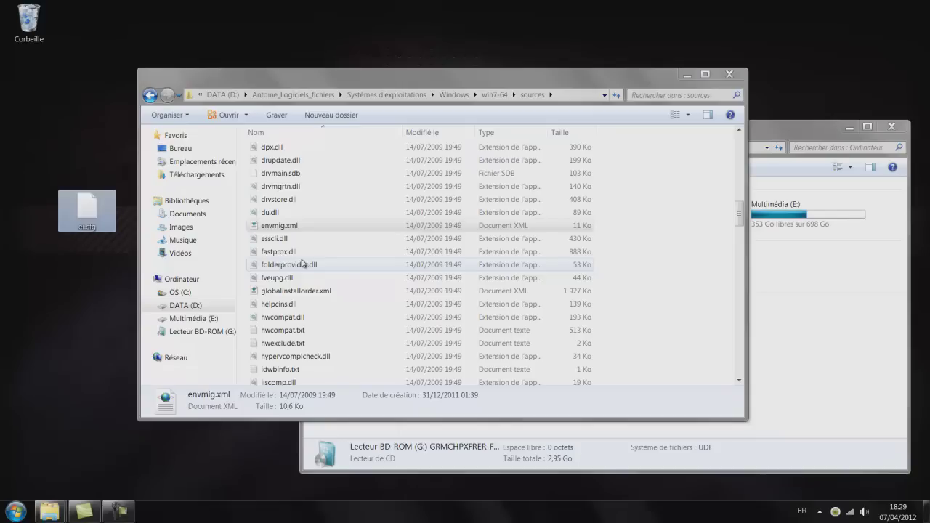
left_click_drag(89, 212, 29, 26)
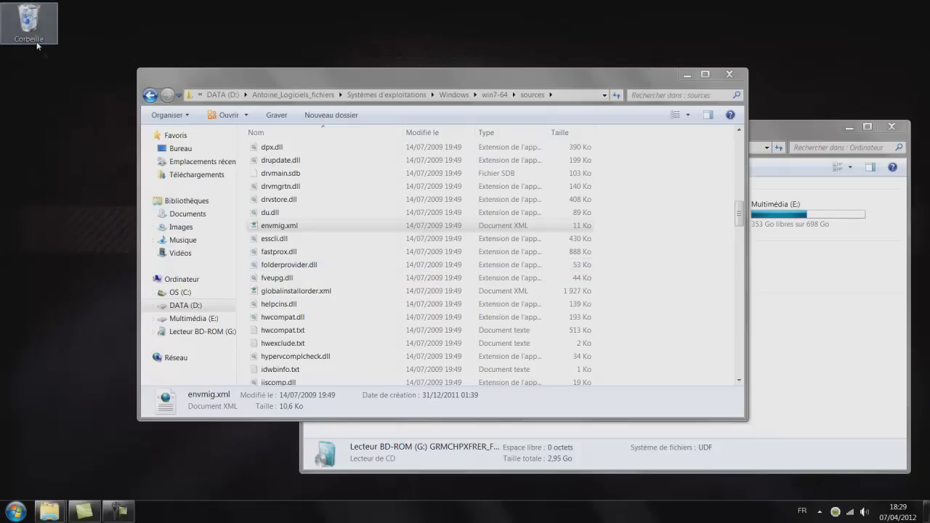
Step: Look through the sources folder on drive G: down to ei.cfg, check the actions offered for dismcoreps.dll, and close the window
left_click(806, 364)
right_click(486, 274)
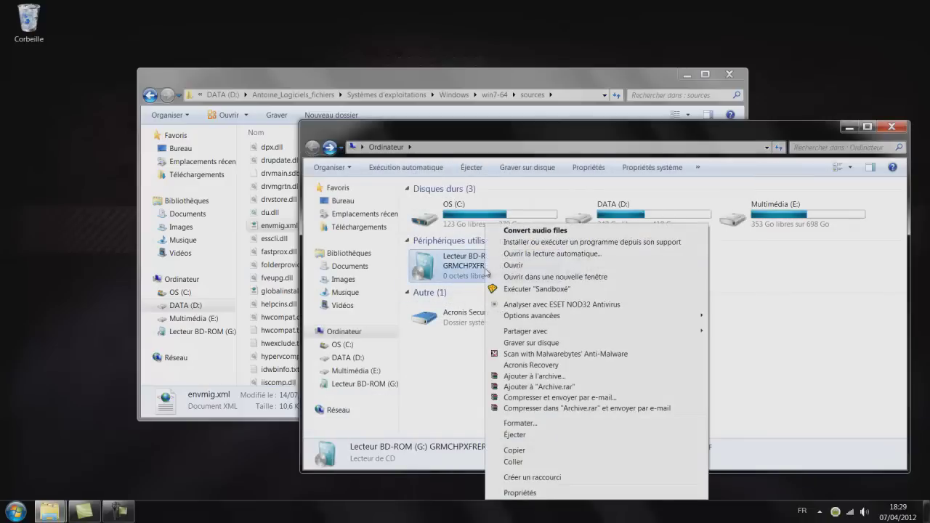
left_click(524, 268)
double_click(465, 247)
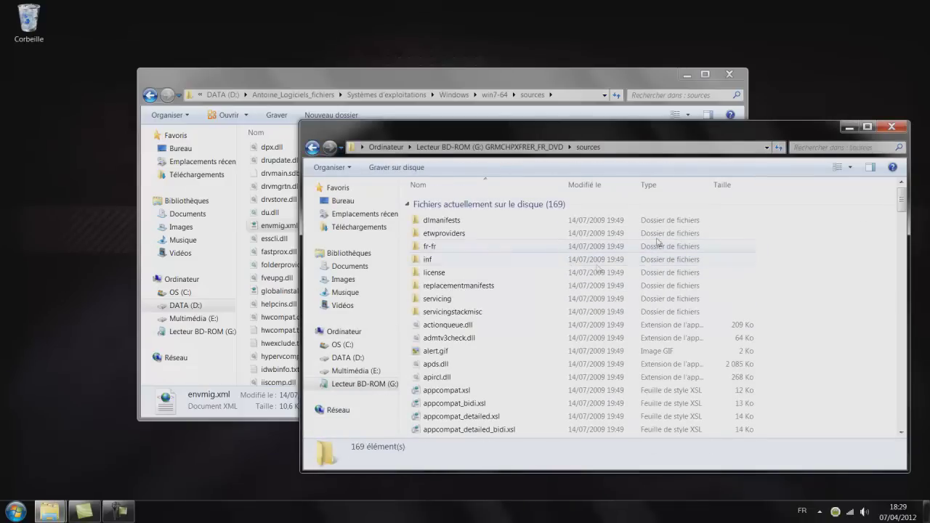
scroll(596, 296, "down", 10)
right_click(436, 314)
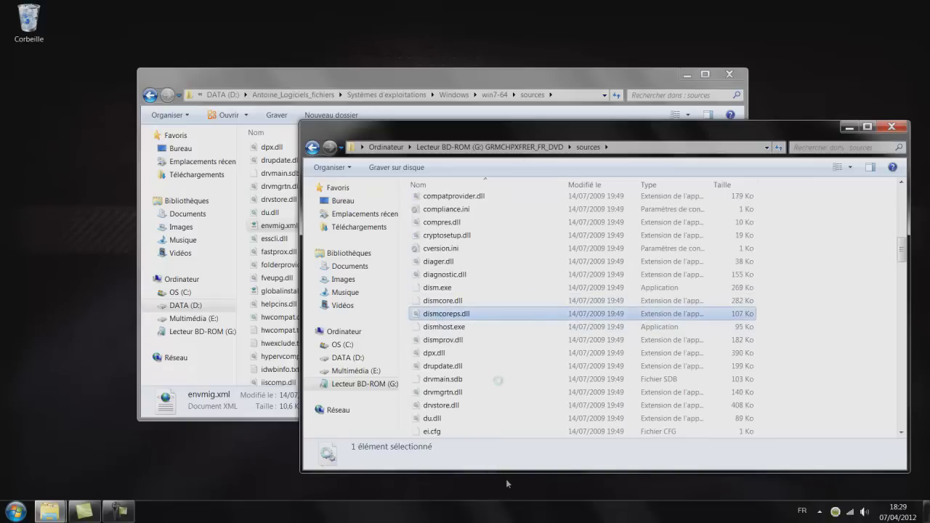
left_click(690, 396)
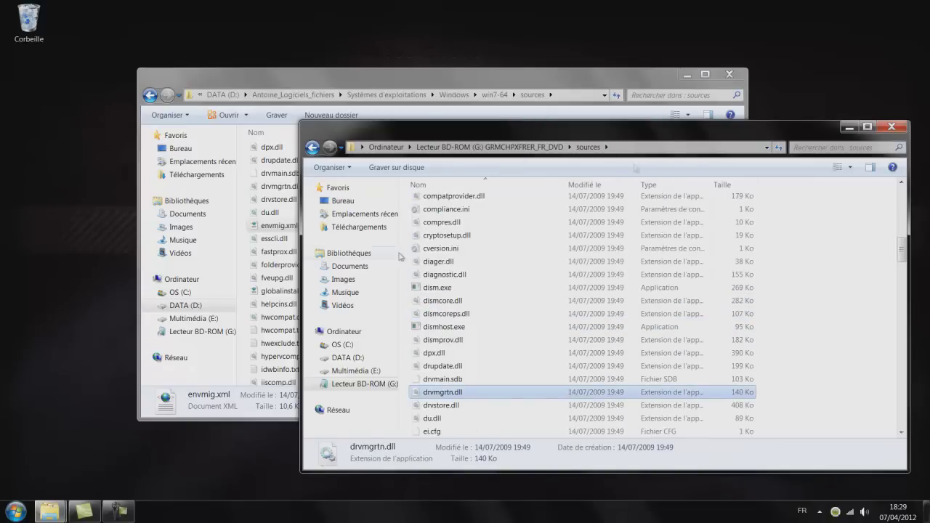
scroll(402, 257, "up", 3)
scroll(676, 305, "up", 12)
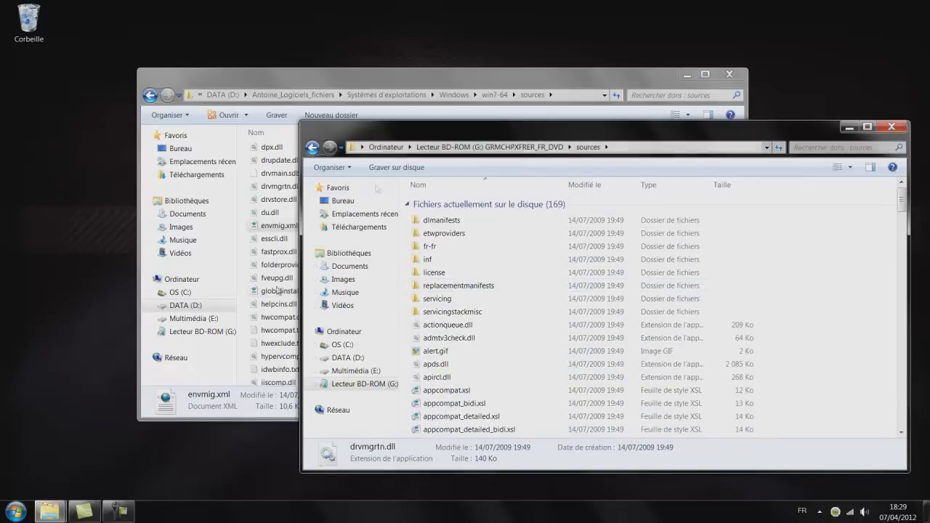
left_click(313, 147)
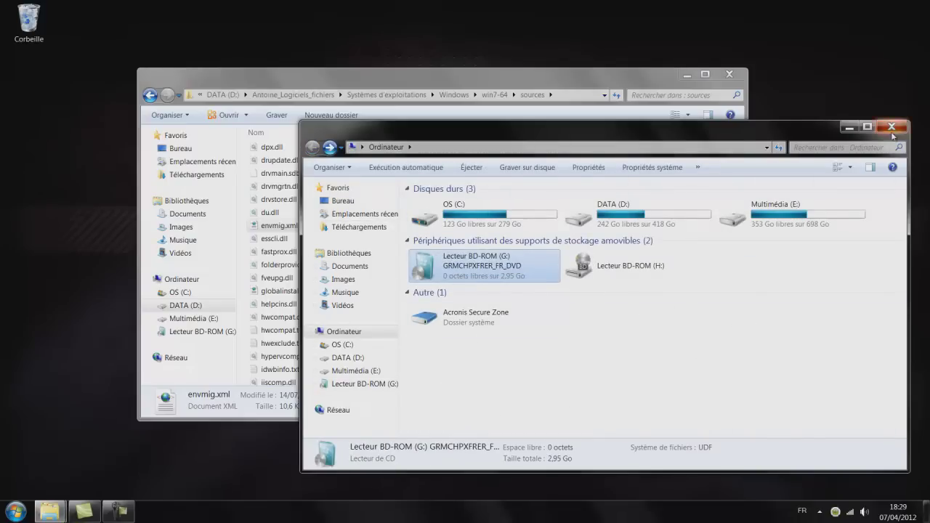
left_click(891, 126)
Step: Examine the win7-64 folder and its sources subfolder, moving between them and the parent Windows folder
left_click(150, 96)
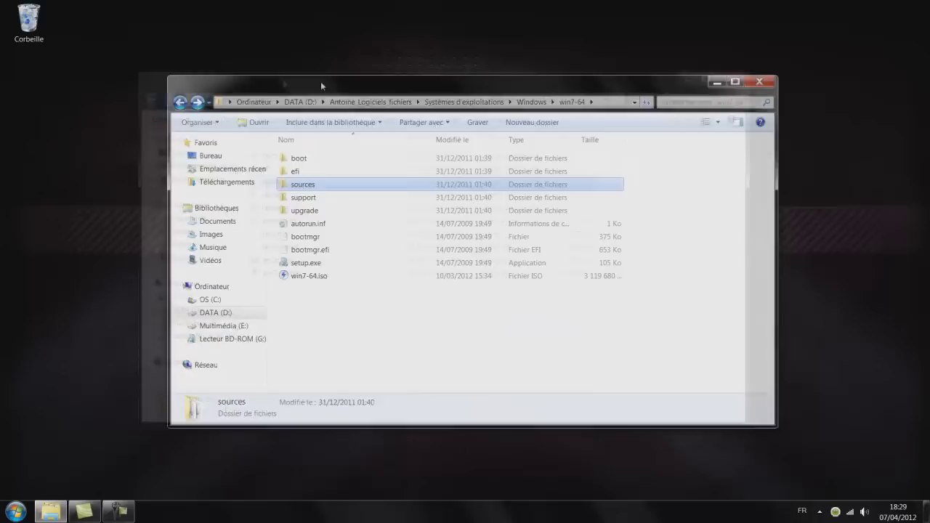
left_click(190, 101)
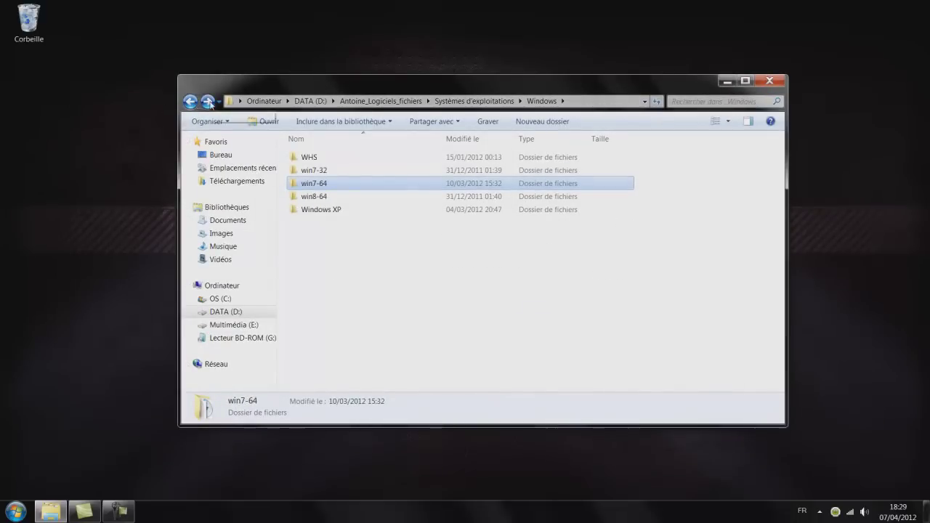
left_click(208, 102)
left_click(190, 102)
key("alt+Right")
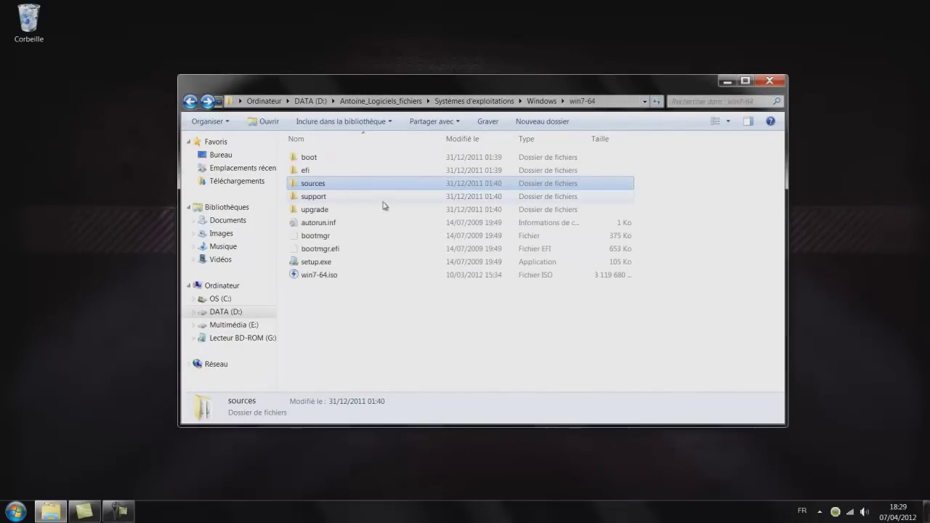
double_click(342, 184)
left_click(363, 274)
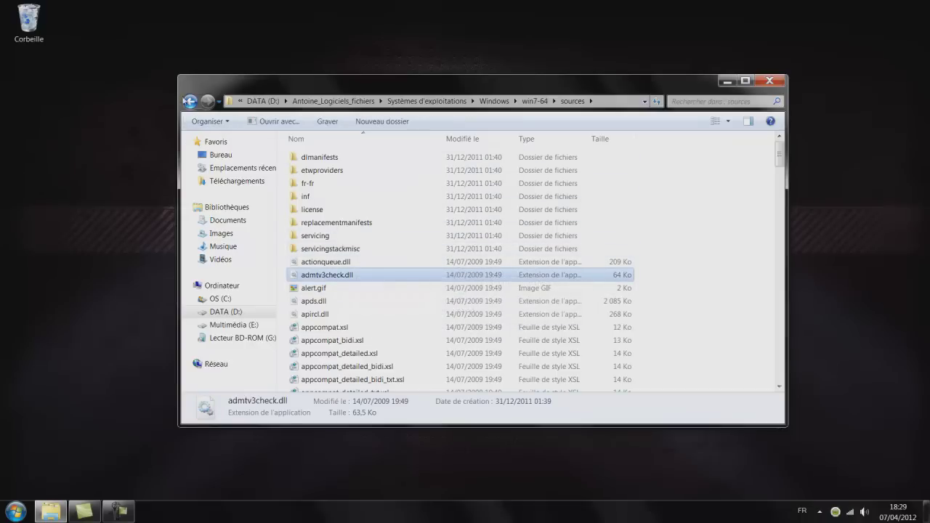
left_click(190, 103)
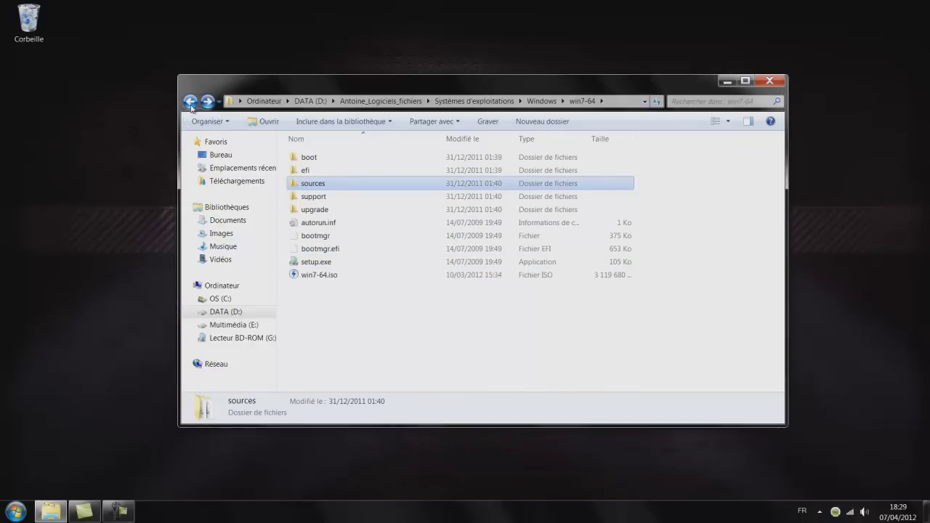
Step: Search the installed programs and files for imgburn, and clear the search
key("super")
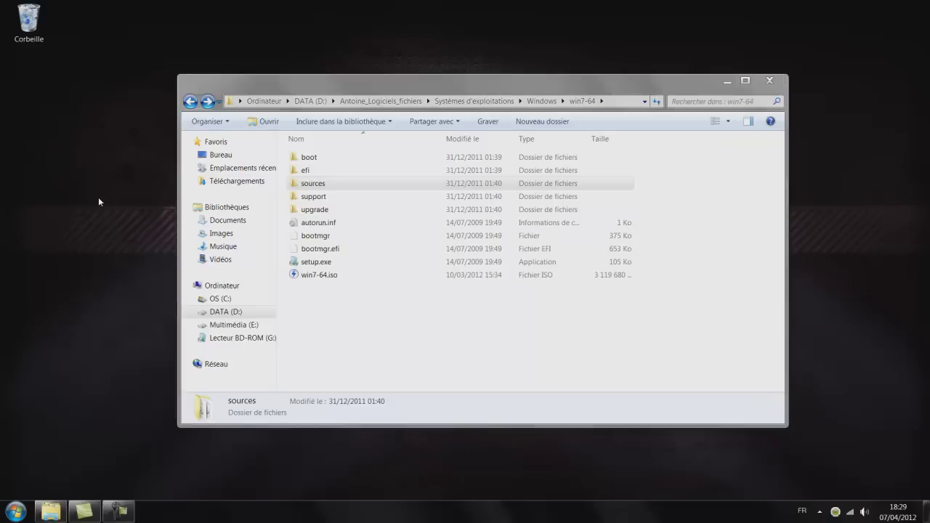
type("img")
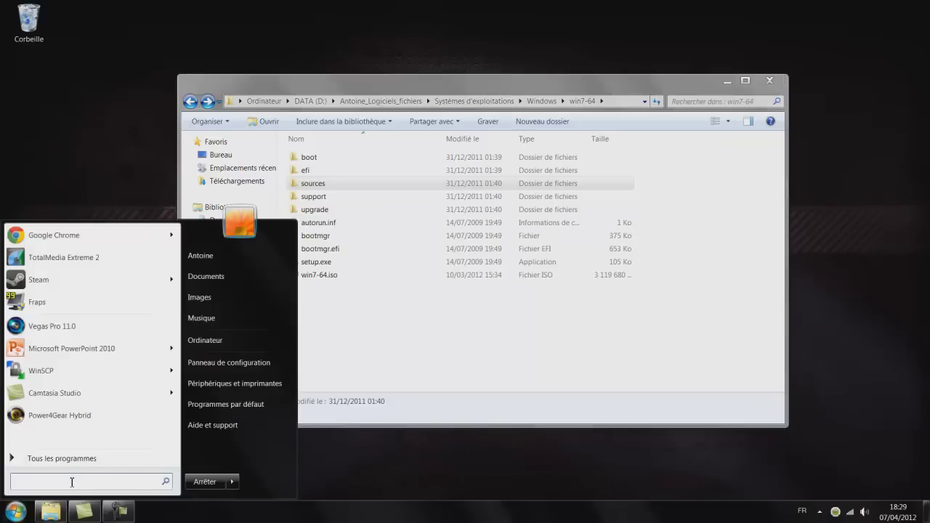
type("burn")
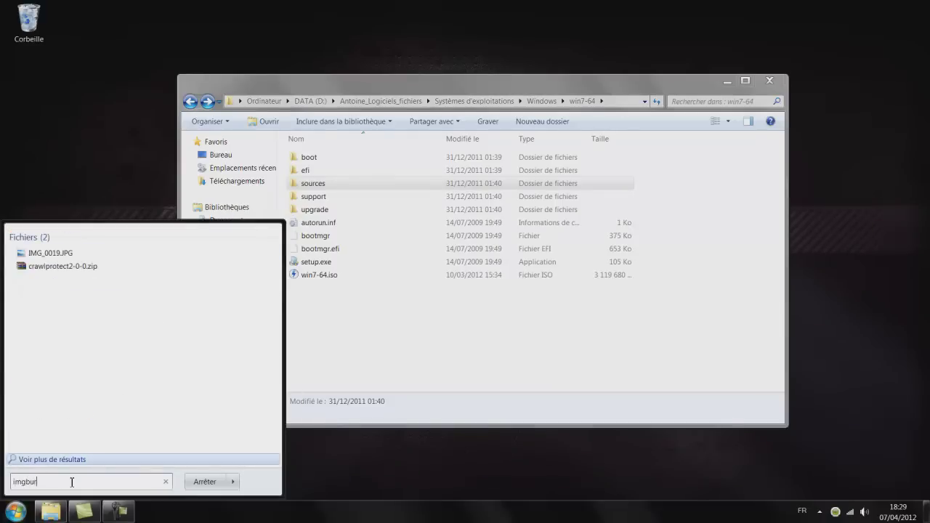
key("BackSpace")
key("BackSpace")
key("BackSpace")
key("BackSpace")
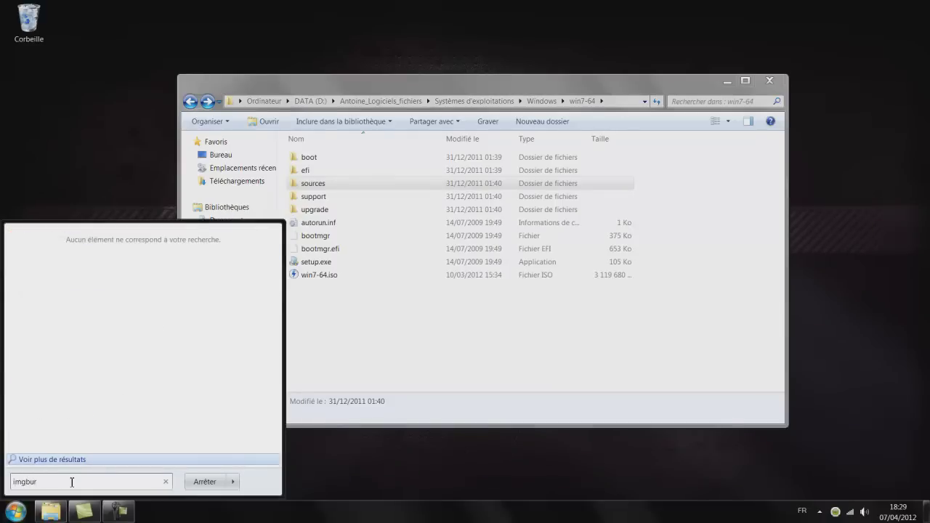
key("BackSpace")
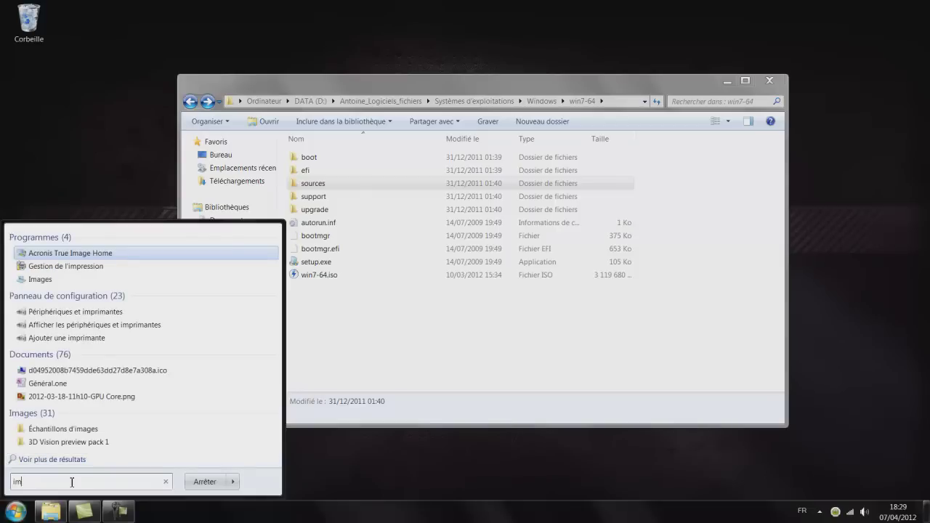
key("BackSpace")
key("BackSpace")
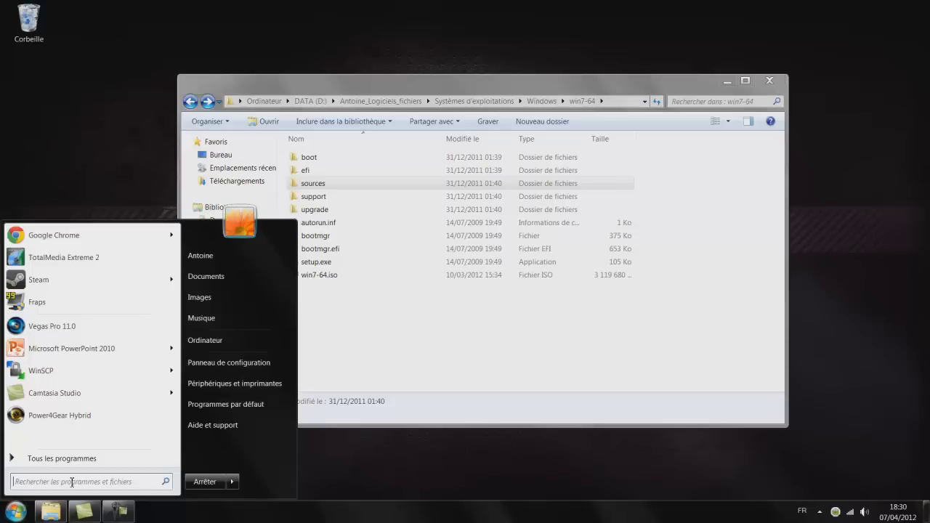
type("i")
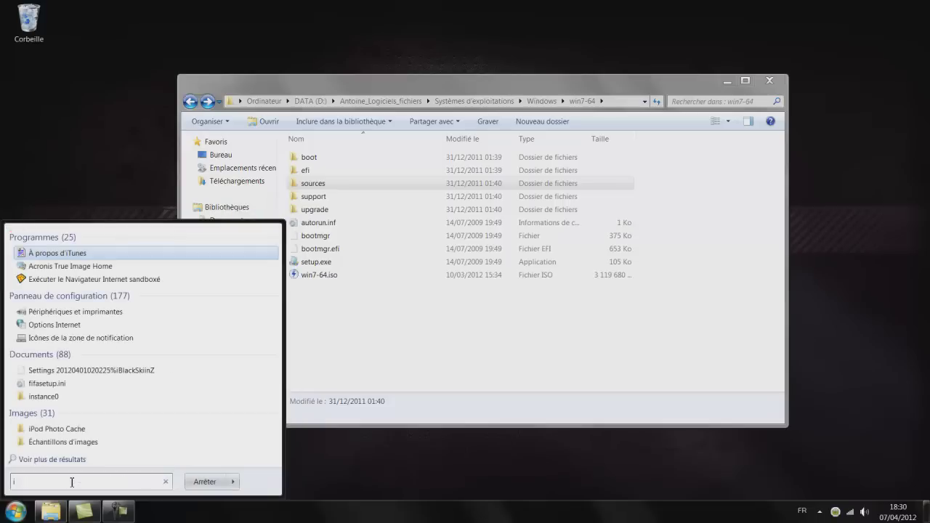
key("BackSpace")
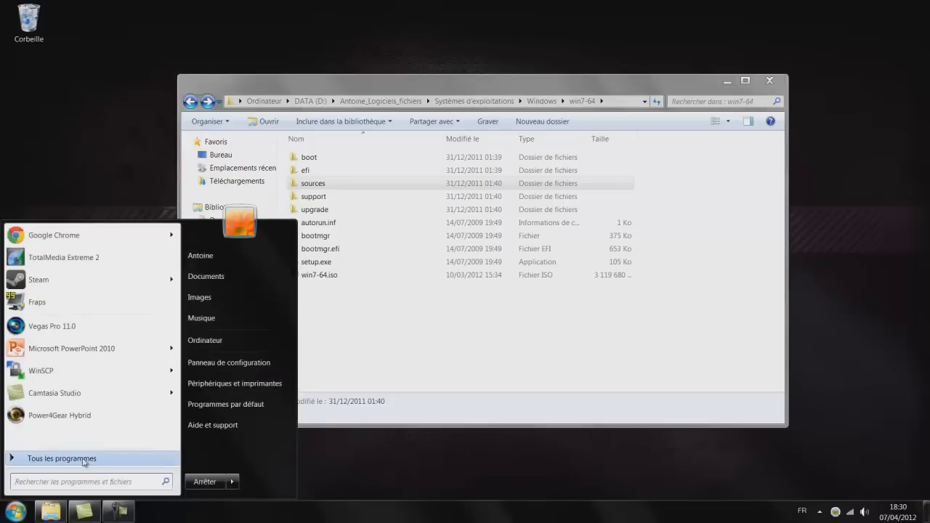
Step: Look through the full list of installed programs for ImgBurn, and close the list
left_click(61, 458)
scroll(124, 377, "down", 5)
scroll(123, 377, "down", 15)
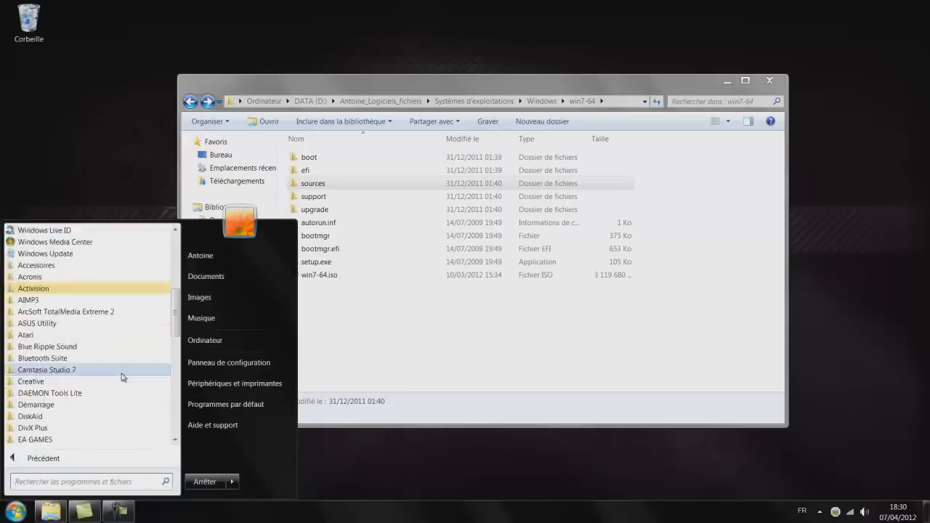
scroll(119, 376, "up", 2)
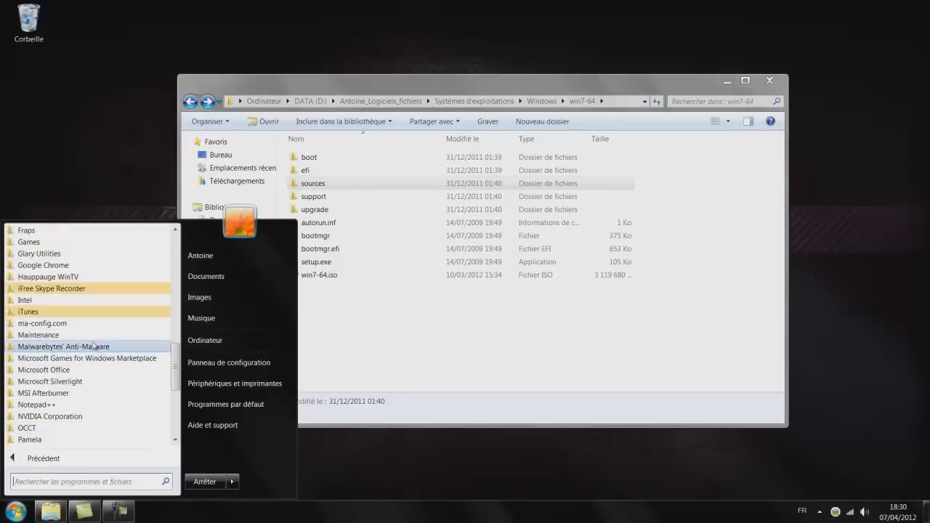
scroll(121, 386, "down", 5)
scroll(121, 391, "down", 1)
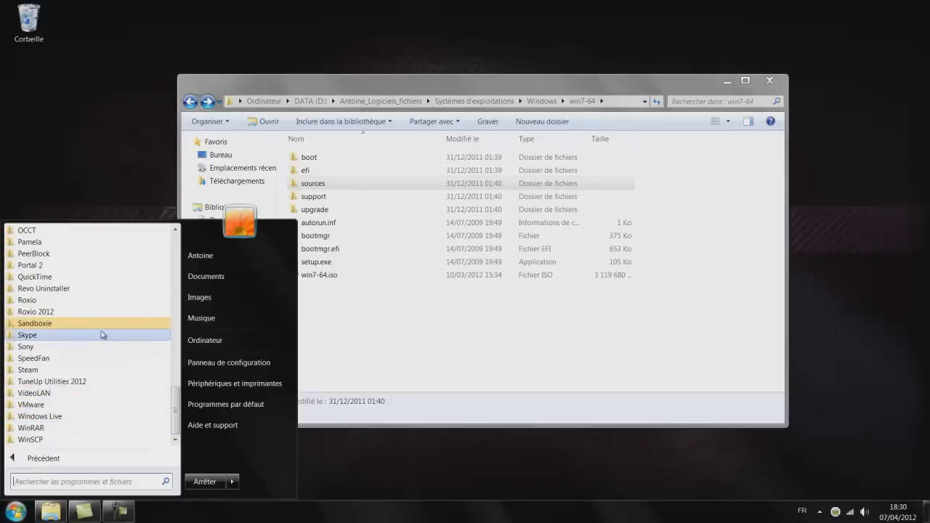
scroll(91, 291, "up", 3)
left_click(509, 334)
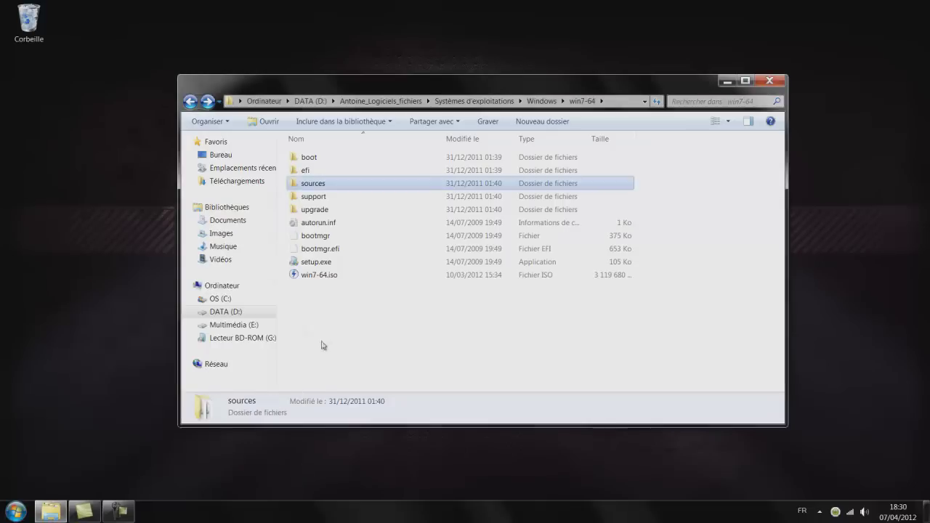
Step: Go up to the parent Windows folder and check the actions offered for the win7-64 folder
left_click(190, 102)
right_click(327, 183)
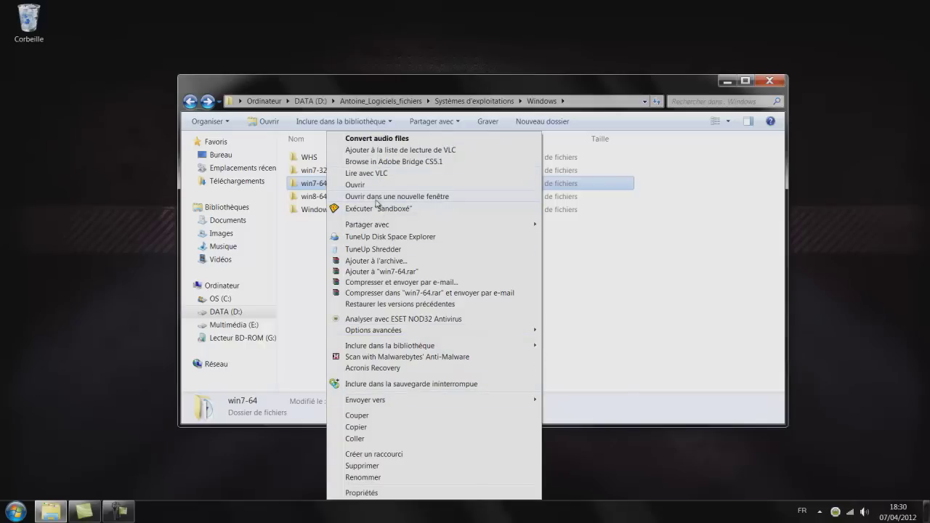
left_click(296, 299)
Step: Search the programs and files for img and for burn, clearing the search each time
left_click(16, 512)
left_click(51, 472)
scroll(103, 419, "down", 2)
left_click(69, 481)
type("img")
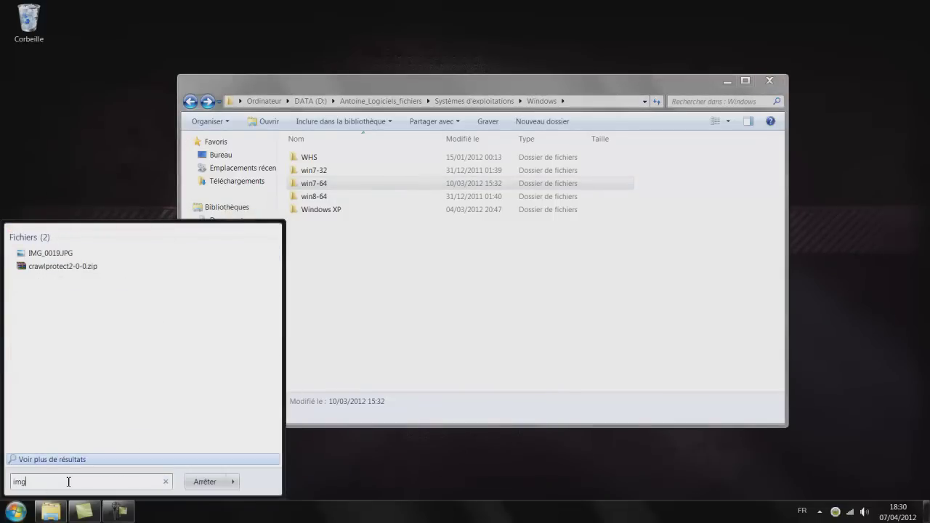
key("BackSpace")
key("BackSpace")
key("BackSpace")
type("burn")
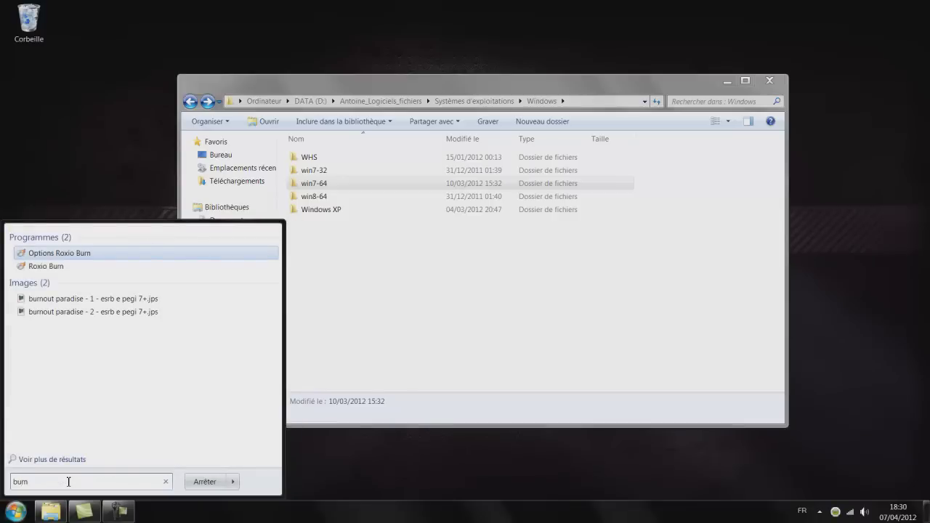
key("BackSpace")
key("BackSpace")
key("BackSpace")
key("BackSpace")
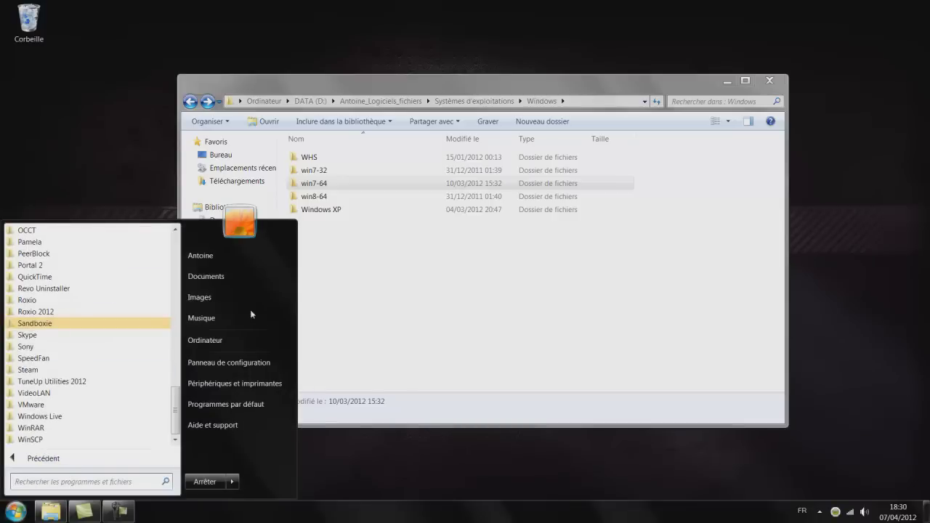
Step: Find ImgBurn among the installed programs in Programmes et fonctionnalités of the Control Panel
left_click(226, 361)
left_click(348, 318)
left_click(413, 308)
type("im")
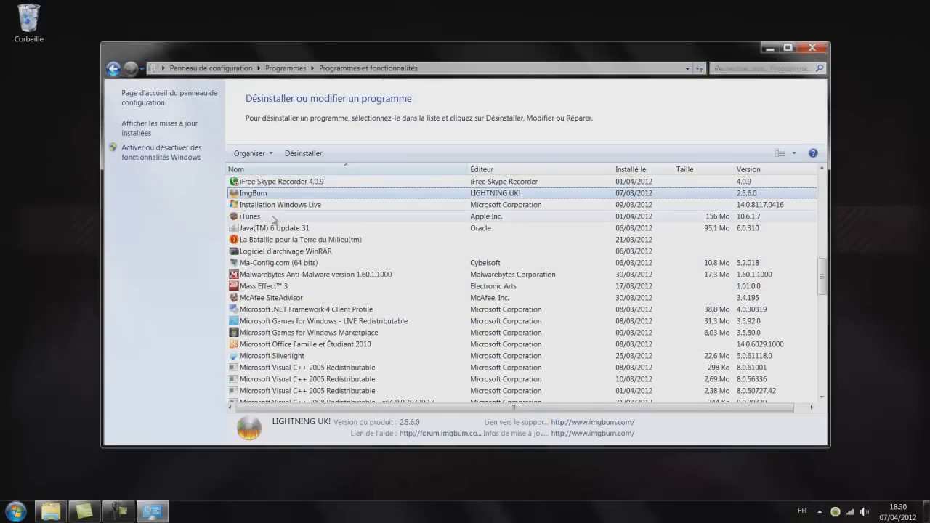
Step: Close the installed-programs window and launch ImgBurn.exe from the ImgBurn folder in Program Files (x86) on drive C:
key("super")
left_click(218, 276)
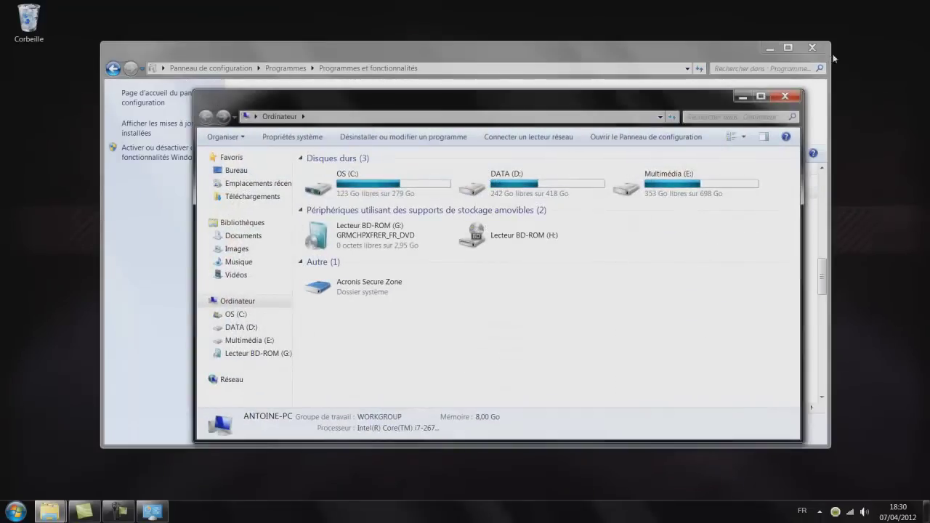
left_click(807, 48)
double_click(348, 182)
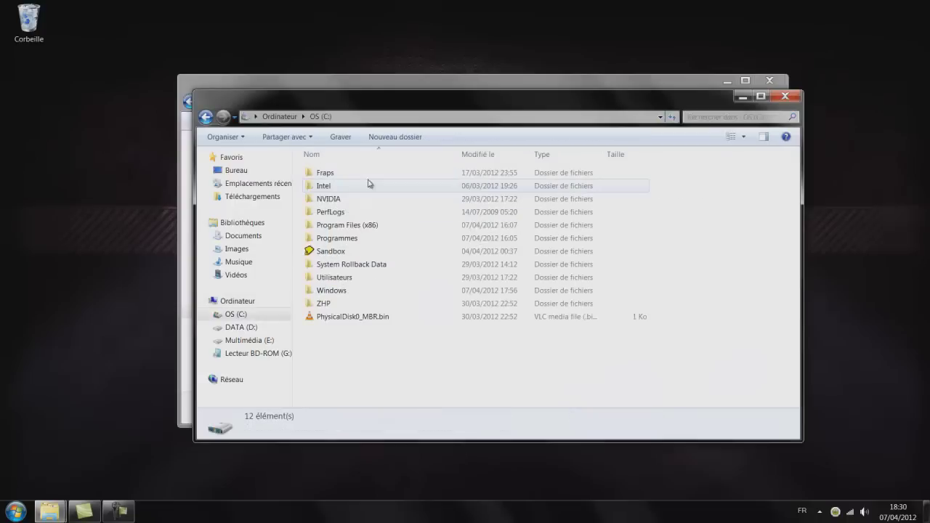
double_click(348, 228)
left_click(347, 228)
type("im")
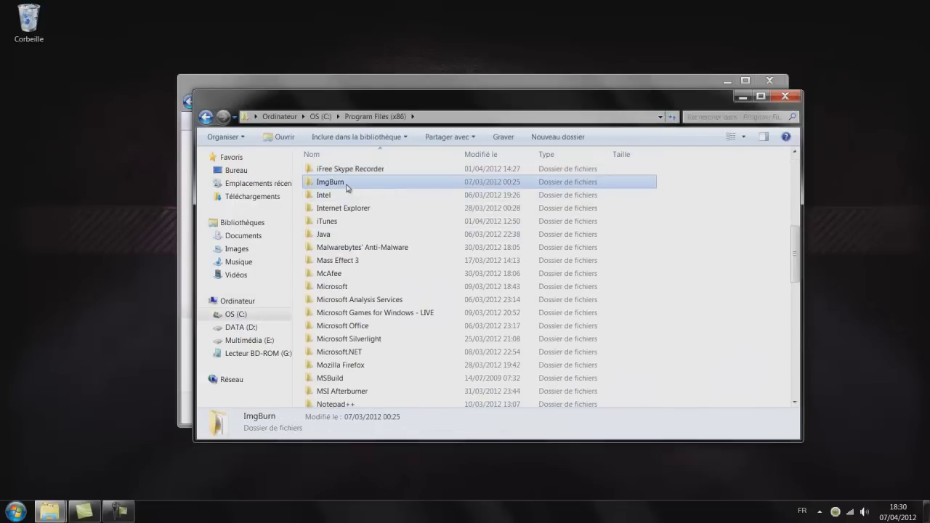
key("Return")
double_click(359, 200)
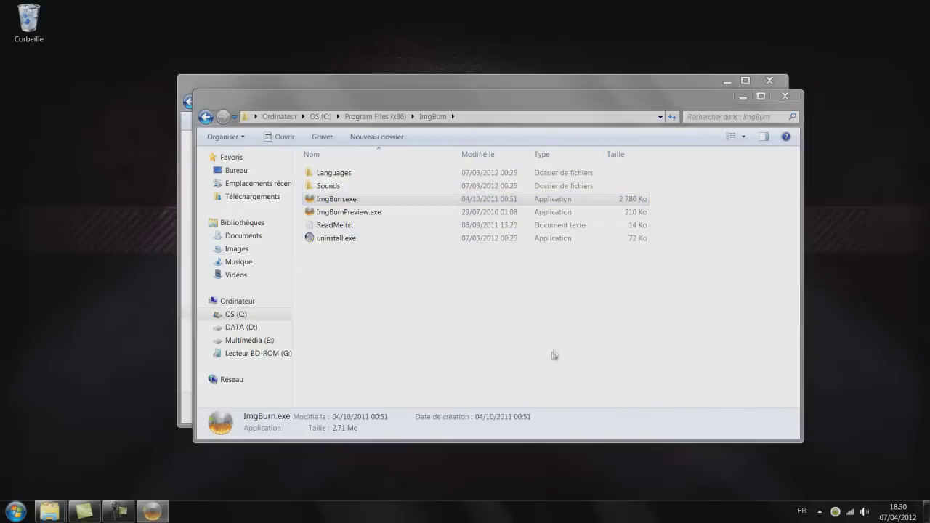
Step: Close the ImgBurn program folder and arrange the ImgBurn and log windows beside the remaining Windows folder window
left_click(778, 97)
left_click(777, 97)
left_click_drag(436, 82, 799, 109)
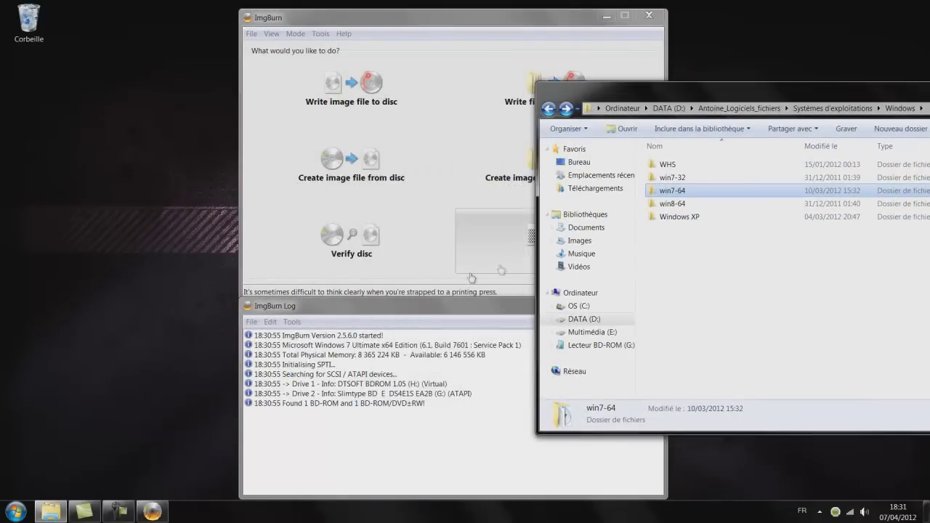
left_click(444, 279)
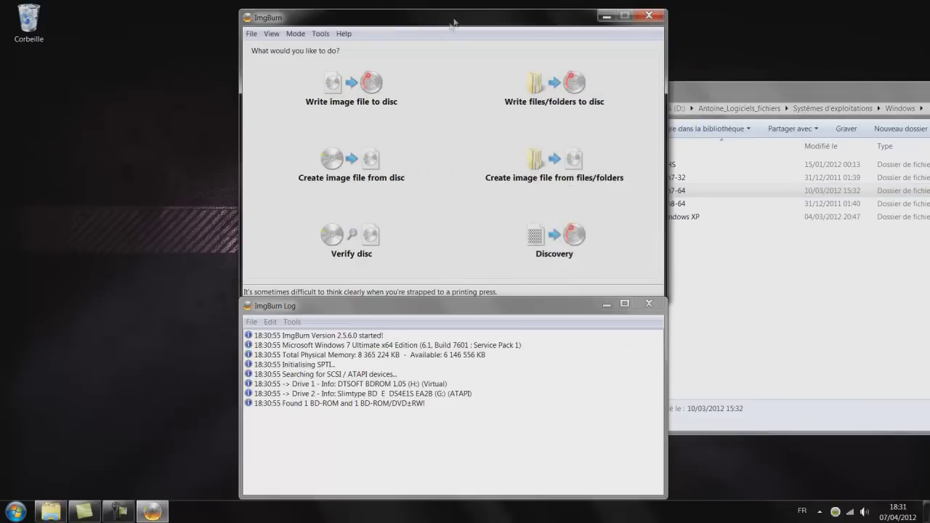
left_click_drag(452, 23, 305, 23)
left_click_drag(439, 311, 293, 319)
Step: Examine the contents of the win7-64 folder and return to the parent Windows folder
left_click_drag(773, 295, 720, 216)
double_click(672, 190)
left_click_drag(721, 344, 731, 364)
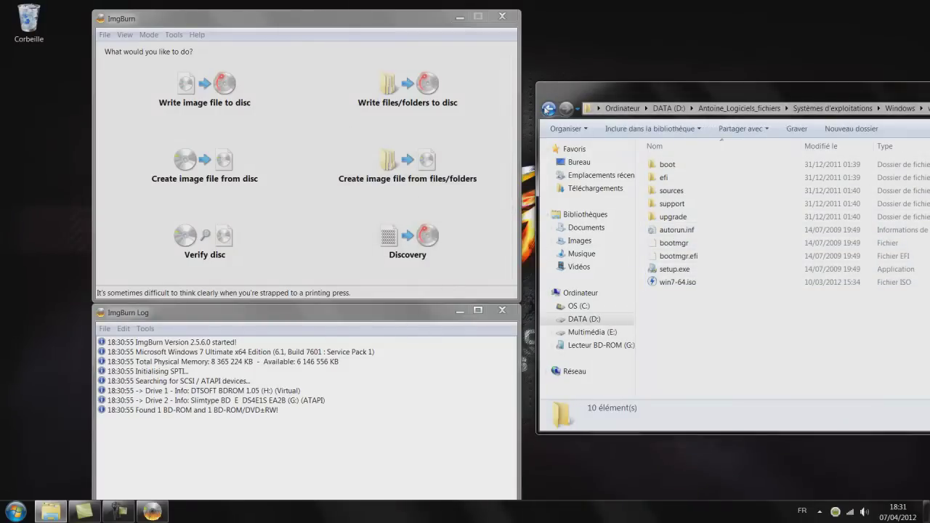
left_click(547, 109)
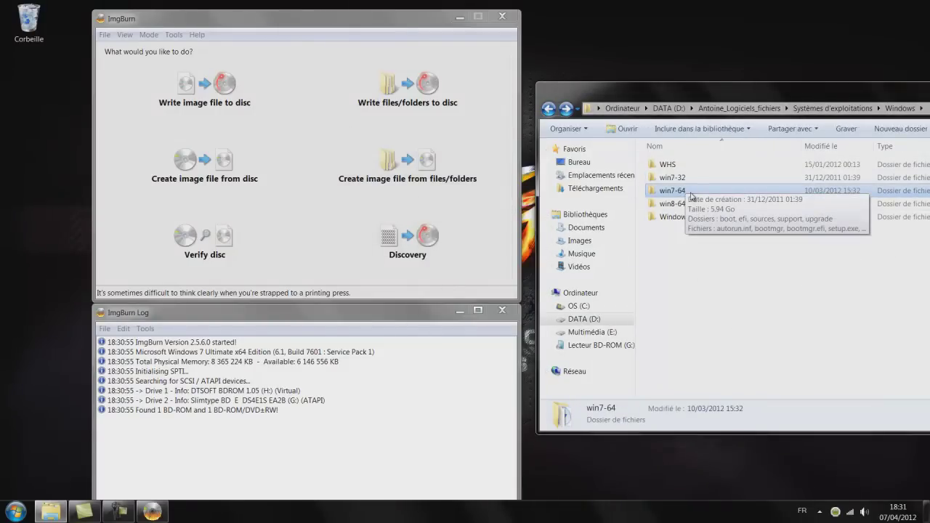
double_click(690, 196)
left_click(549, 109)
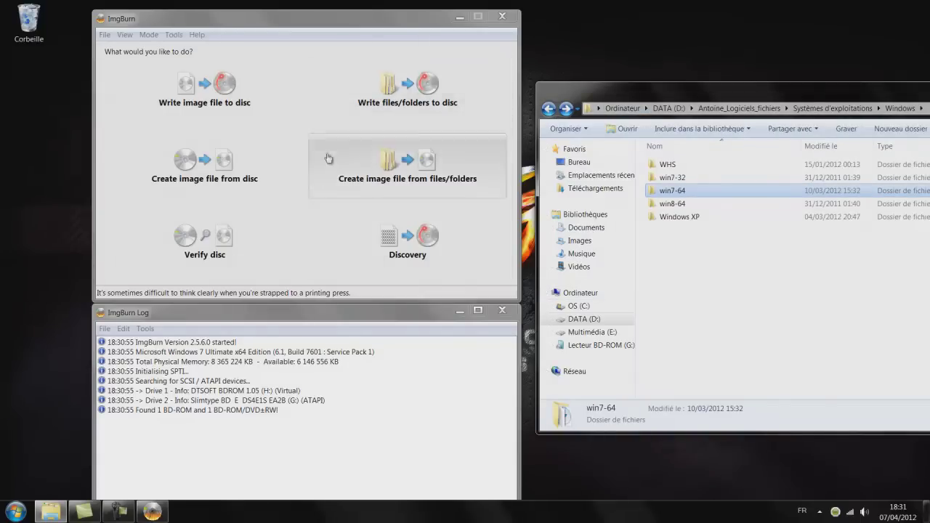
Step: Start writing files/folders to disc in ImgBurn and add the win7-64 folder as the source
left_click(462, 117)
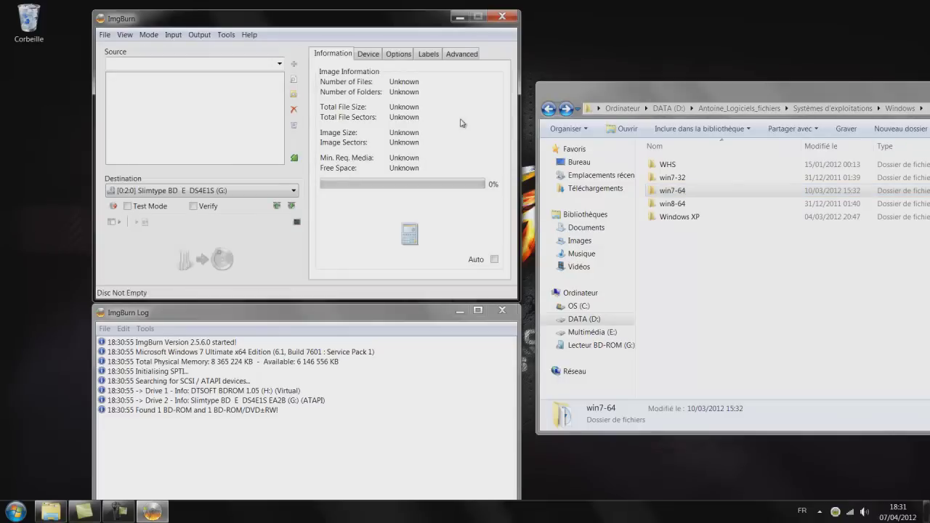
left_click(294, 99)
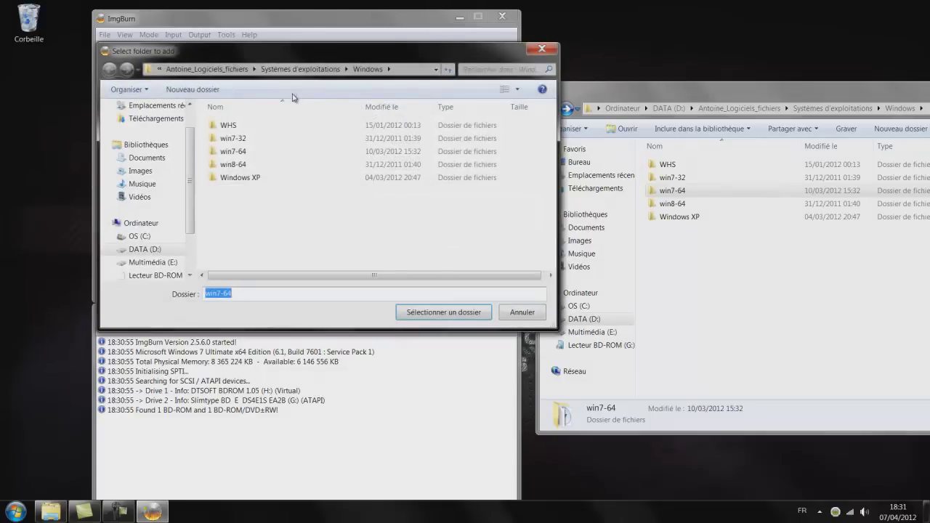
left_click(255, 154)
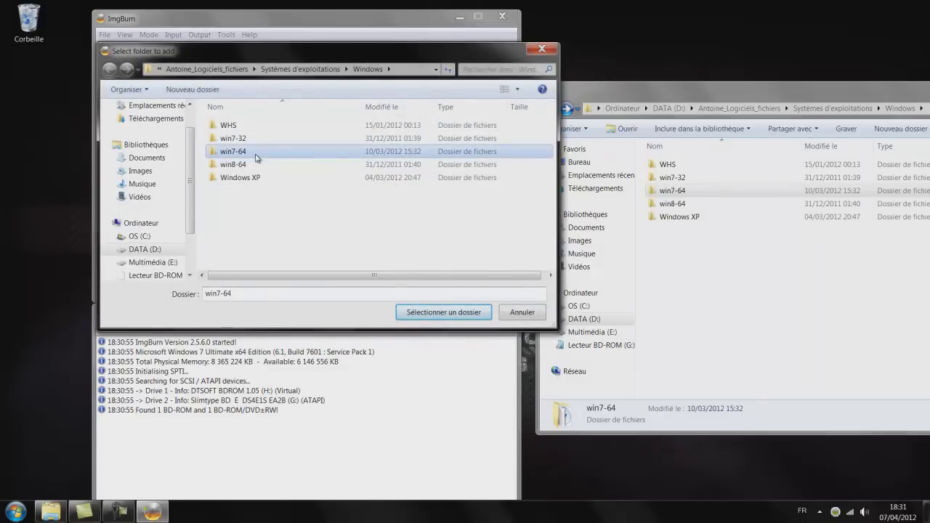
left_click(445, 316)
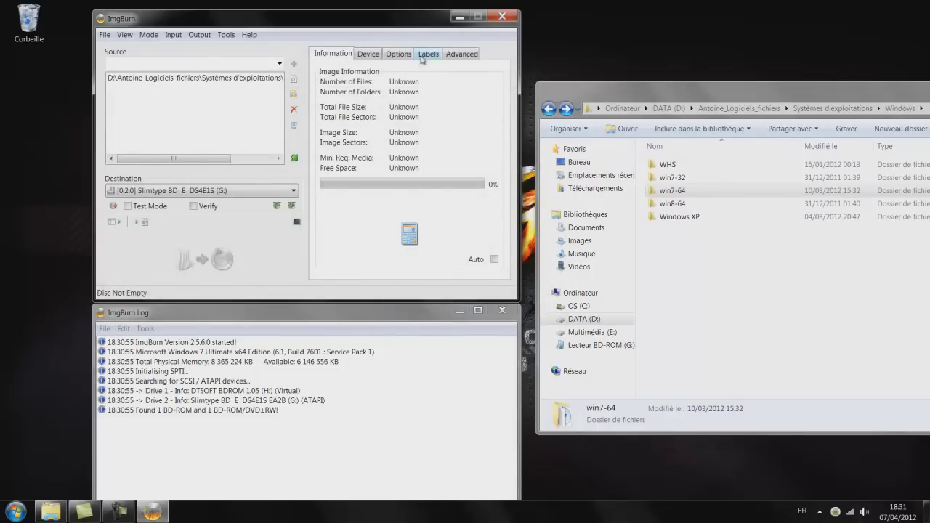
Step: Enable Make Image Bootable in ImgBurn's advanced bootable disc settings
left_click(453, 55)
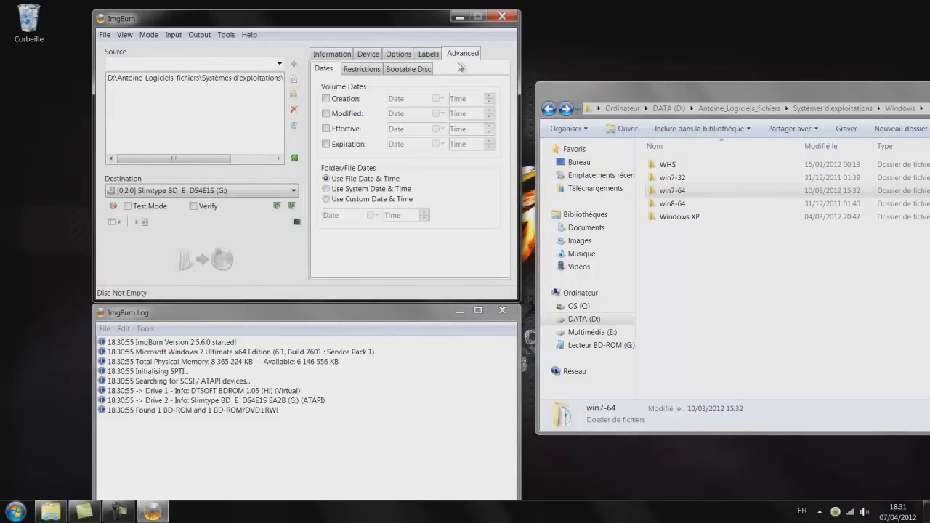
left_click(415, 69)
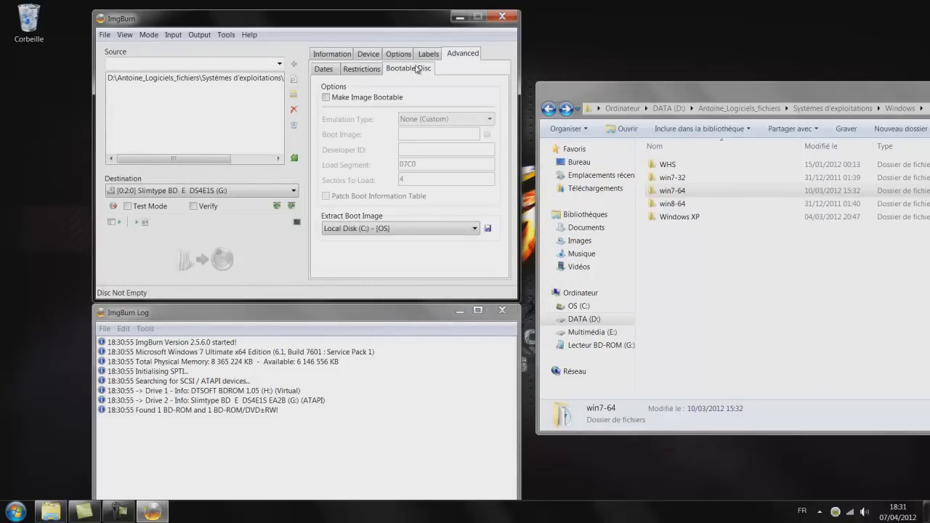
left_click(358, 100)
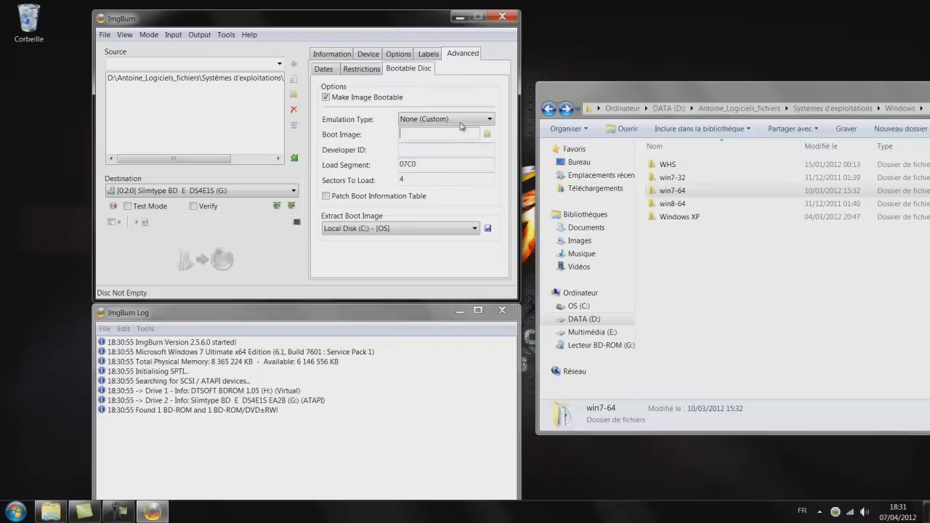
Step: Set etfsboot.com from the win7-64 boot folder as the boot image and enter Microsoft Corporation as the developer ID
left_click(480, 138)
left_click(485, 137)
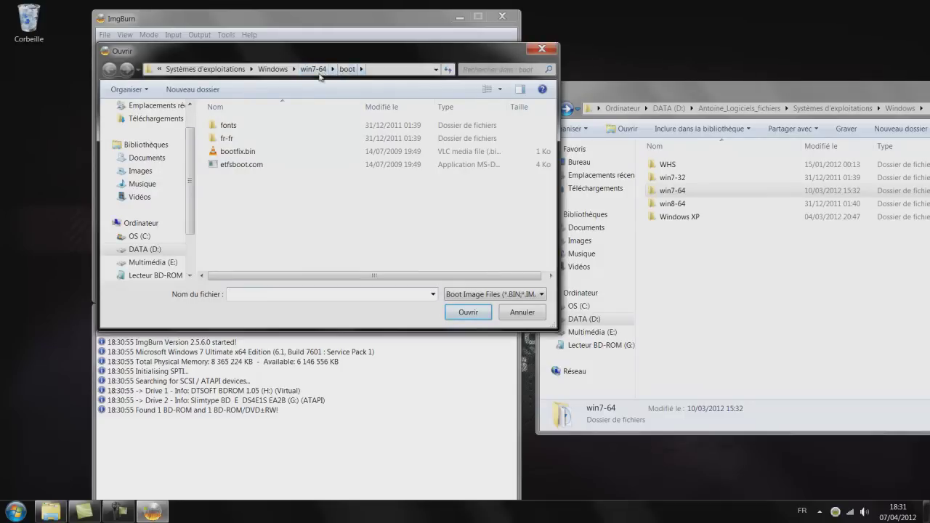
left_click(313, 69)
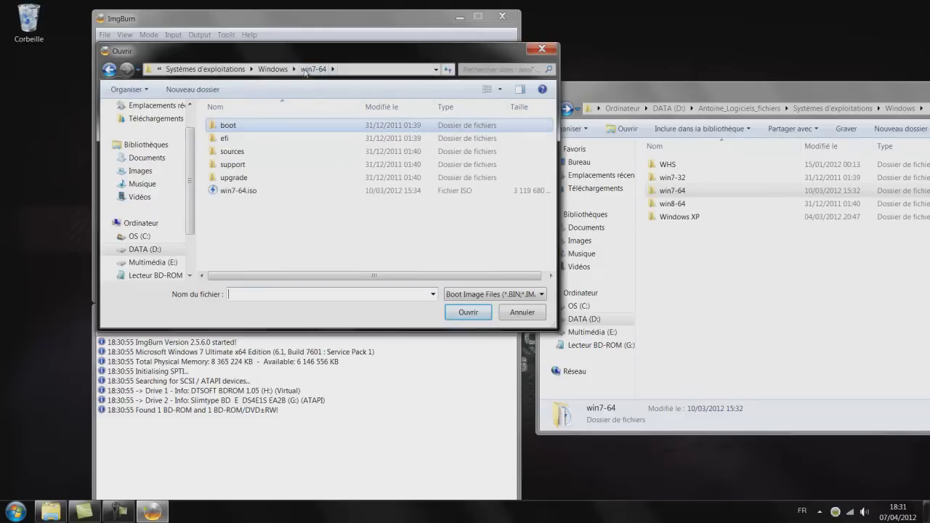
double_click(244, 126)
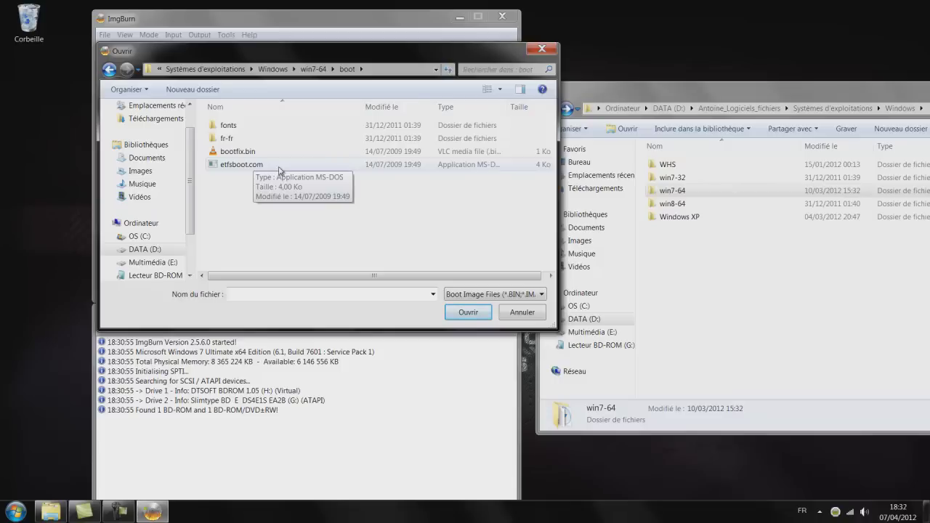
double_click(279, 166)
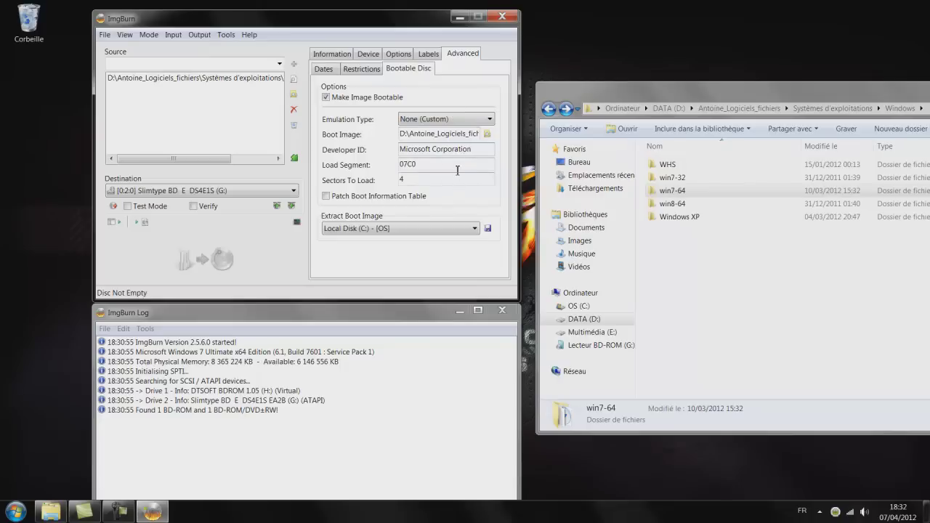
Step: Set the number of sectors to load to 8, keeping 07C0 as the load segment
left_click(454, 164)
double_click(415, 178)
Step: Open the win7-64 boot folder in the Explorer window and check the file size of etfsboot.com against the sectors to load
double_click(669, 190)
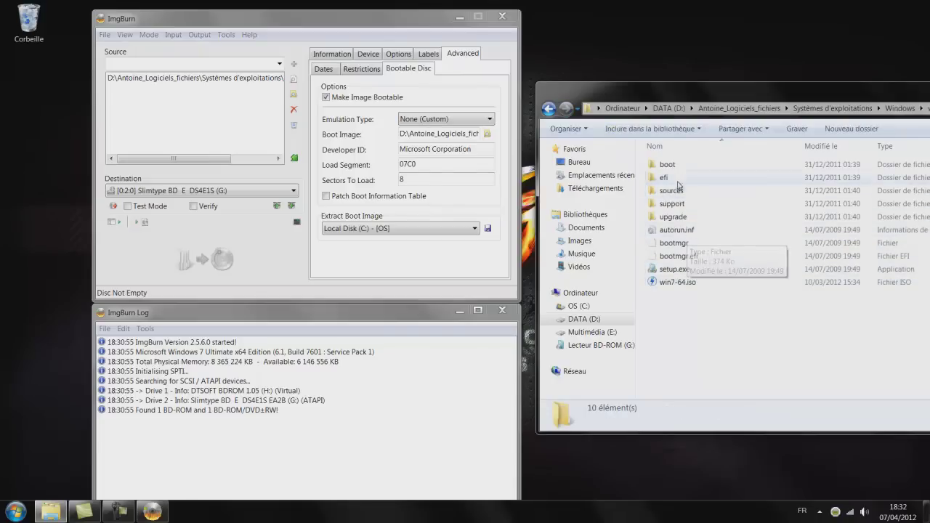
double_click(692, 165)
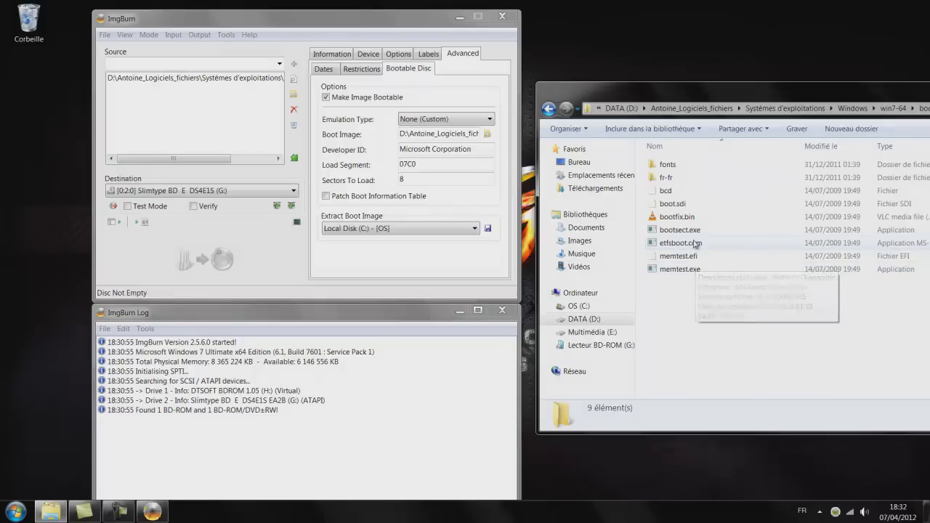
left_click(691, 247)
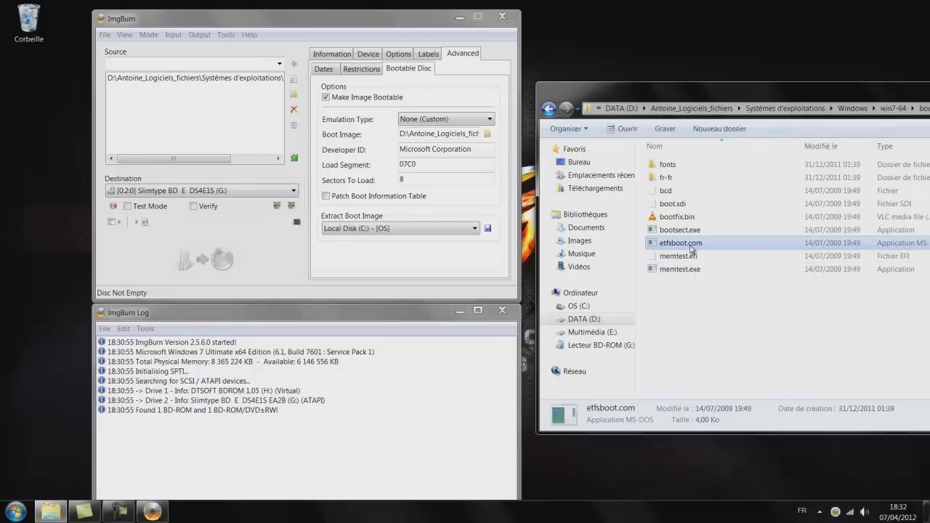
left_click(434, 182)
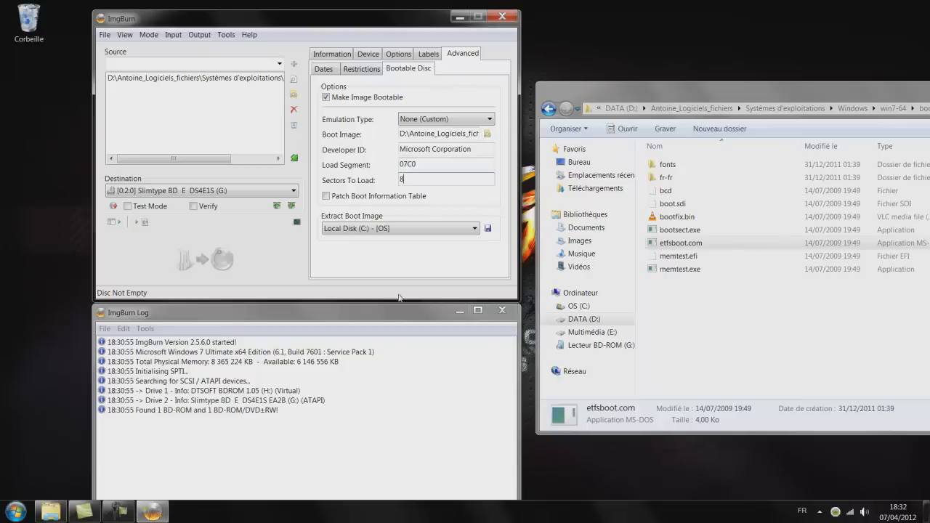
left_click_drag(735, 92, 486, 112)
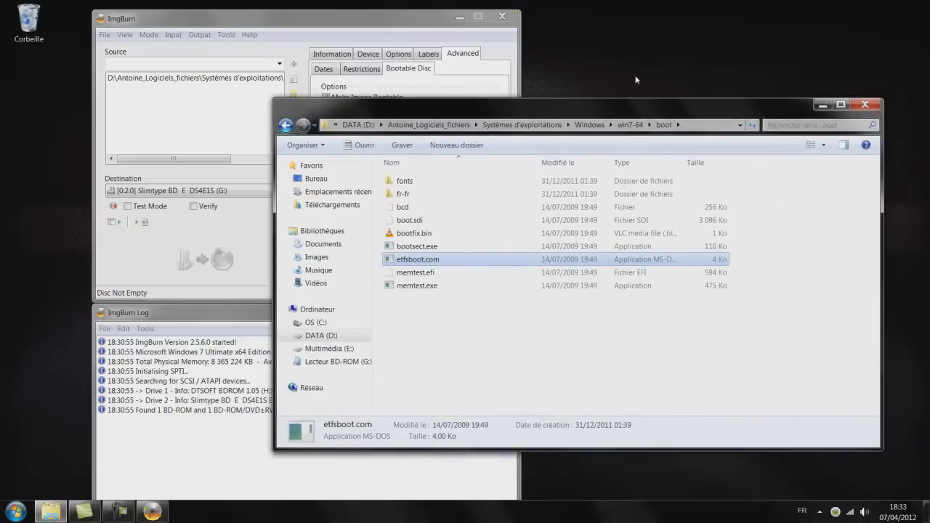